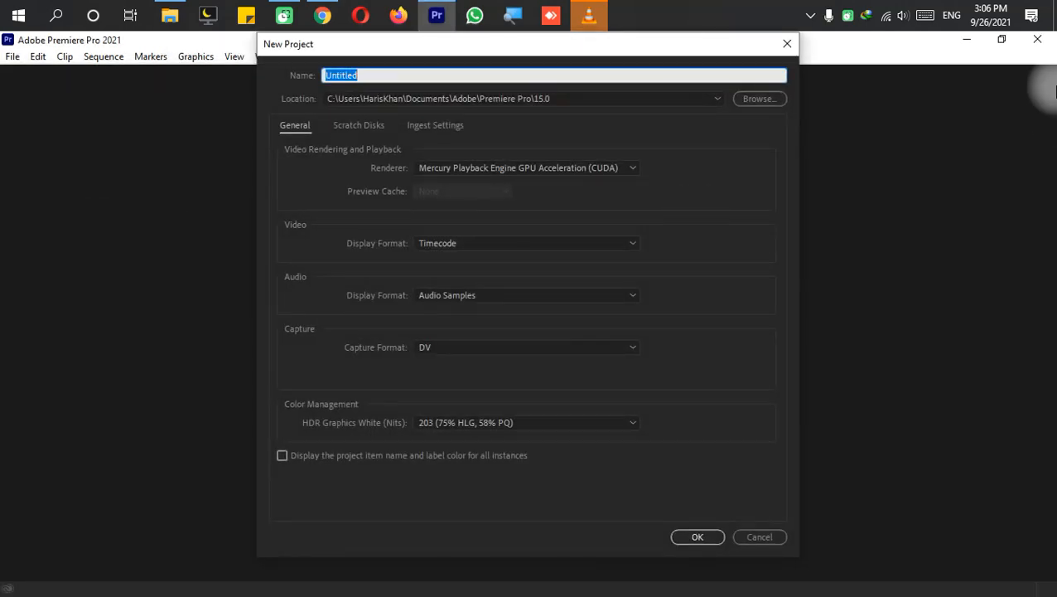
# - Create a new project named "hk civil & architecture works" with the existing location and settings
pyautogui.write('hk civil work')
pyautogui.press('BackSpace')
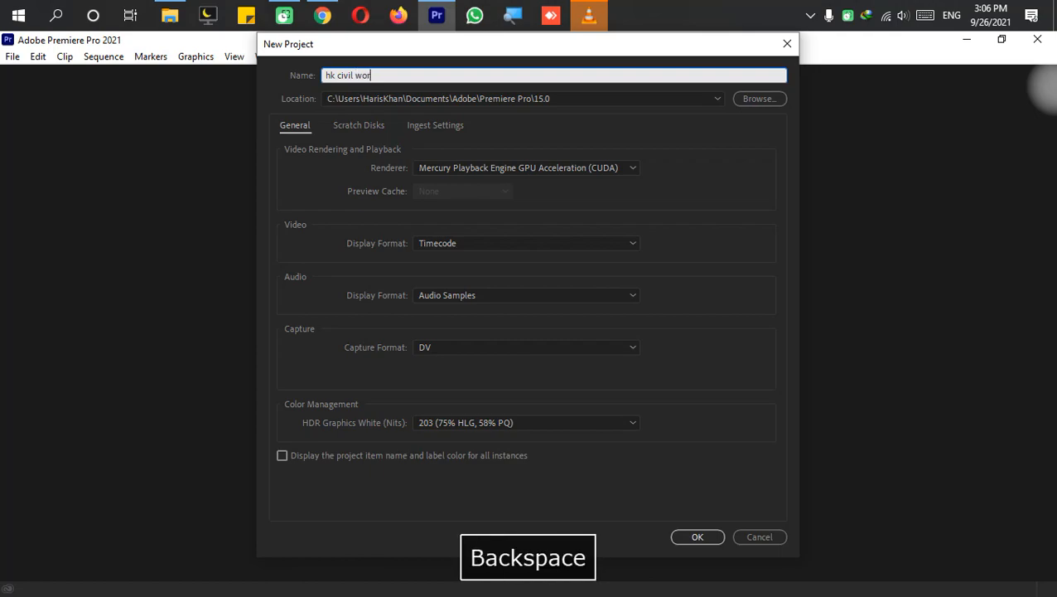
pyautogui.write('& archite')
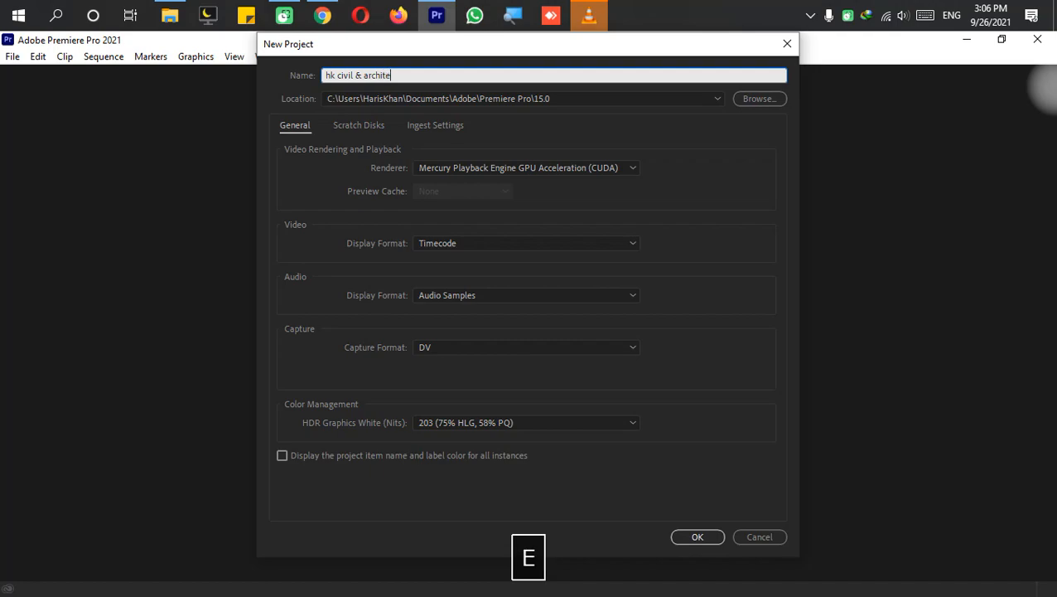
pyautogui.write('cture ')
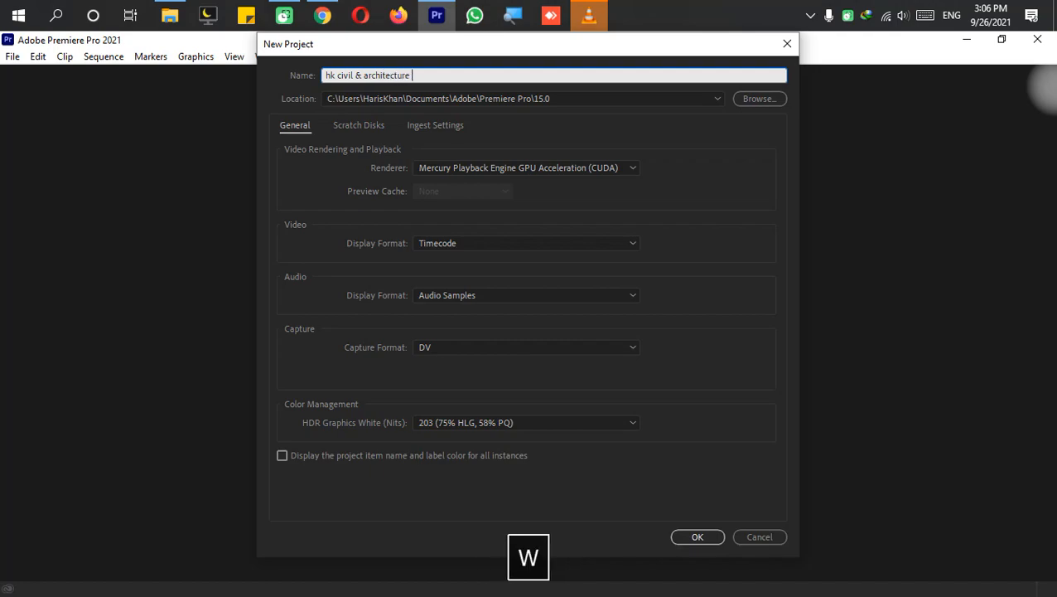
pyautogui.write('works')
pyautogui.press('Return')
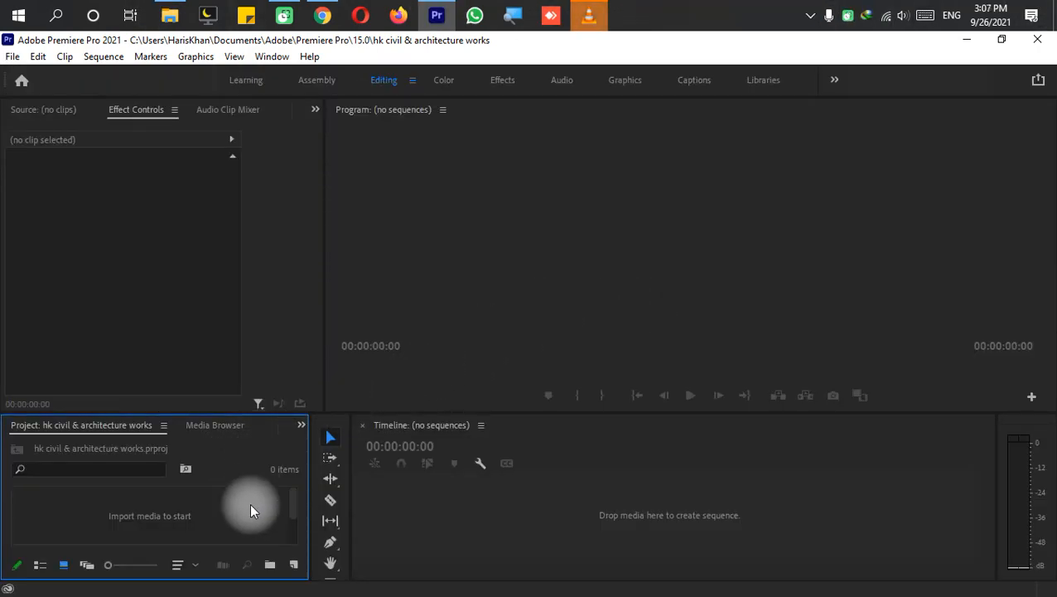
# - Import all the hk architecture services images from the w1 folder inside HK CVIIL WORK
pyautogui.doubleClick(250, 503)
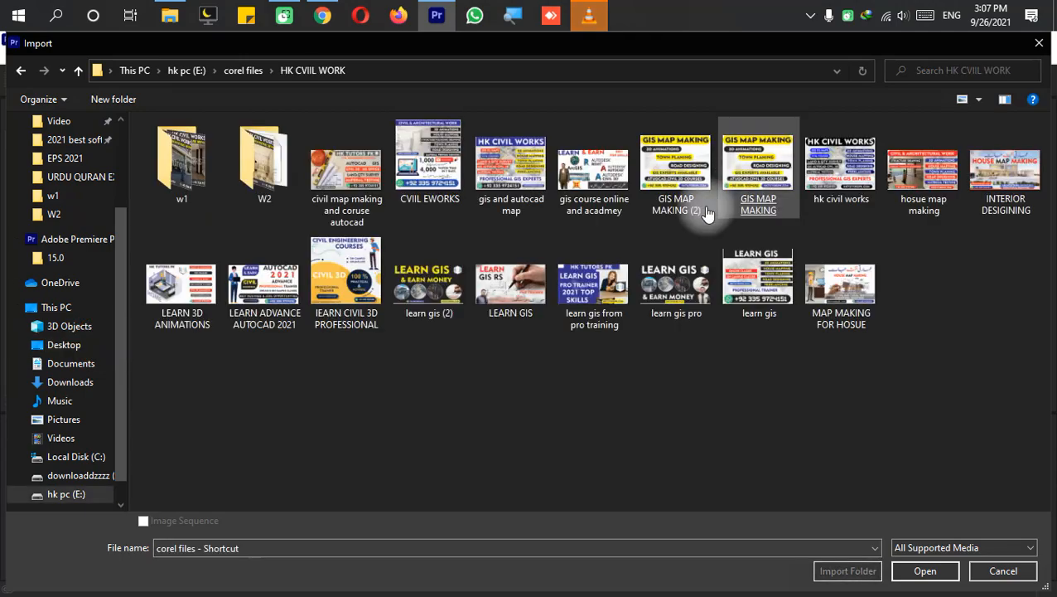
pyautogui.press('F9')
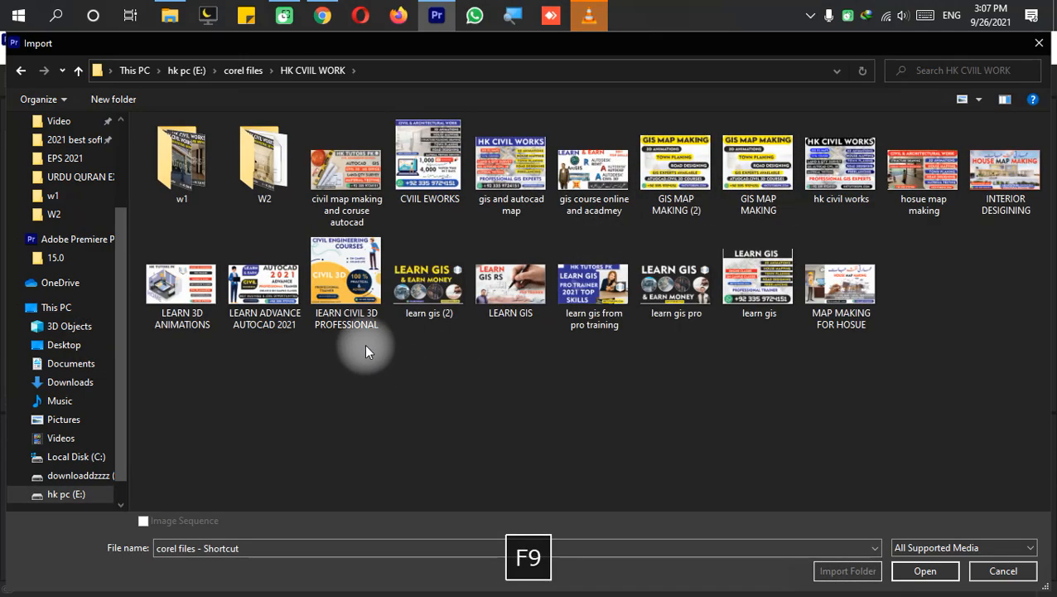
pyautogui.click(218, 174)
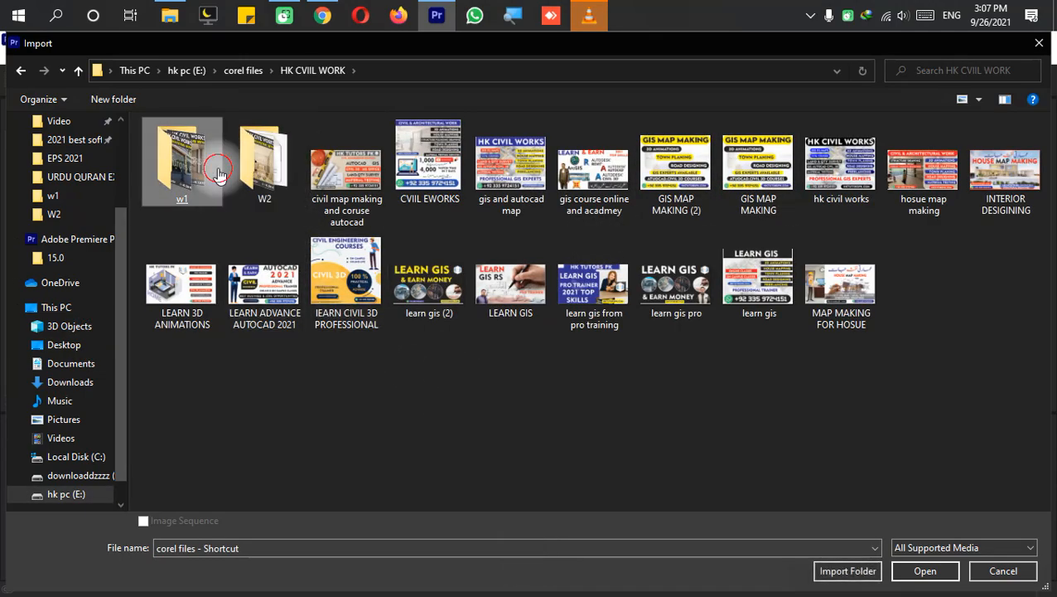
pyautogui.doubleClick(219, 173)
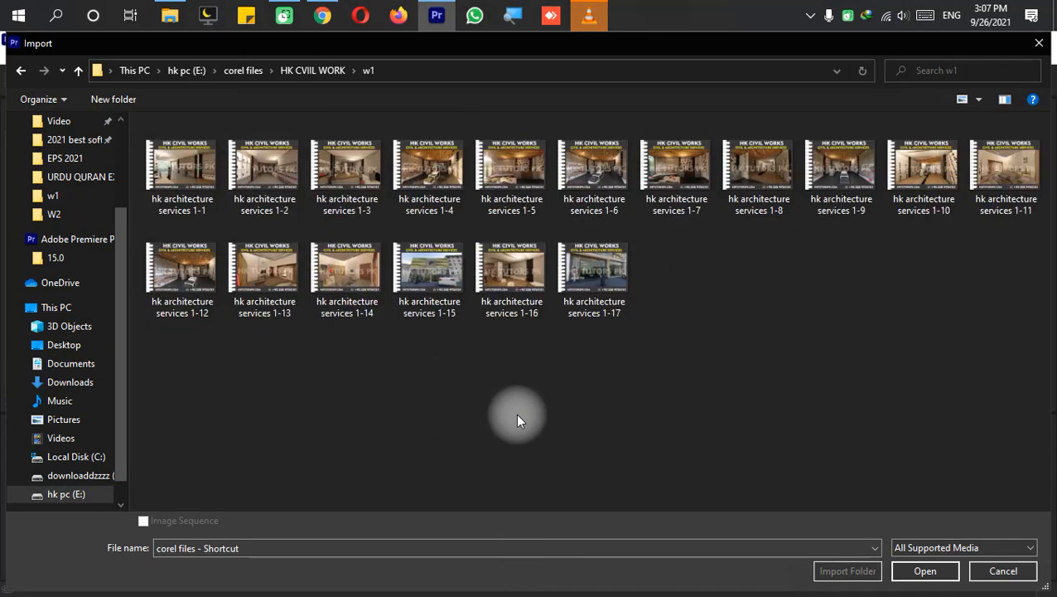
pyautogui.hotkey('ctrl', 'a')
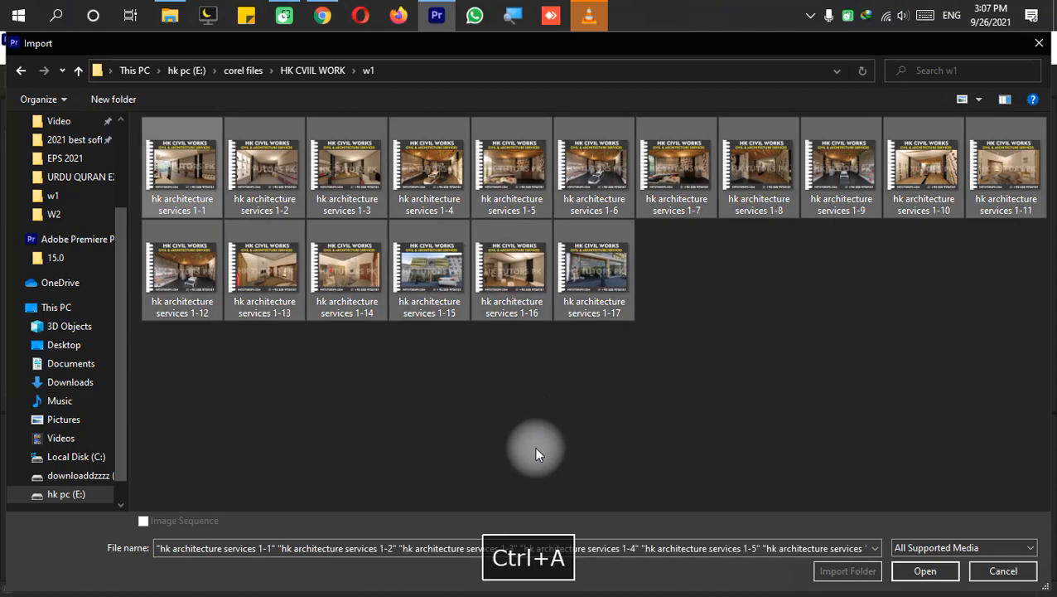
pyautogui.press('Return')
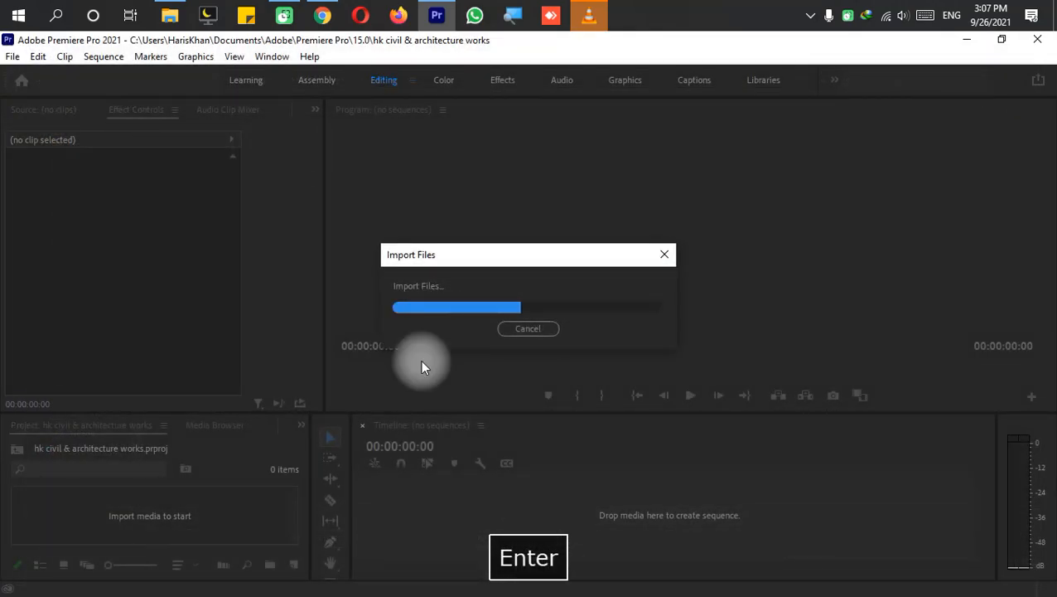
# - Place all the imported images on the empty timeline as a new sequence on track V1
pyautogui.moveTo(29, 489); pyautogui.dragTo(511, 499)
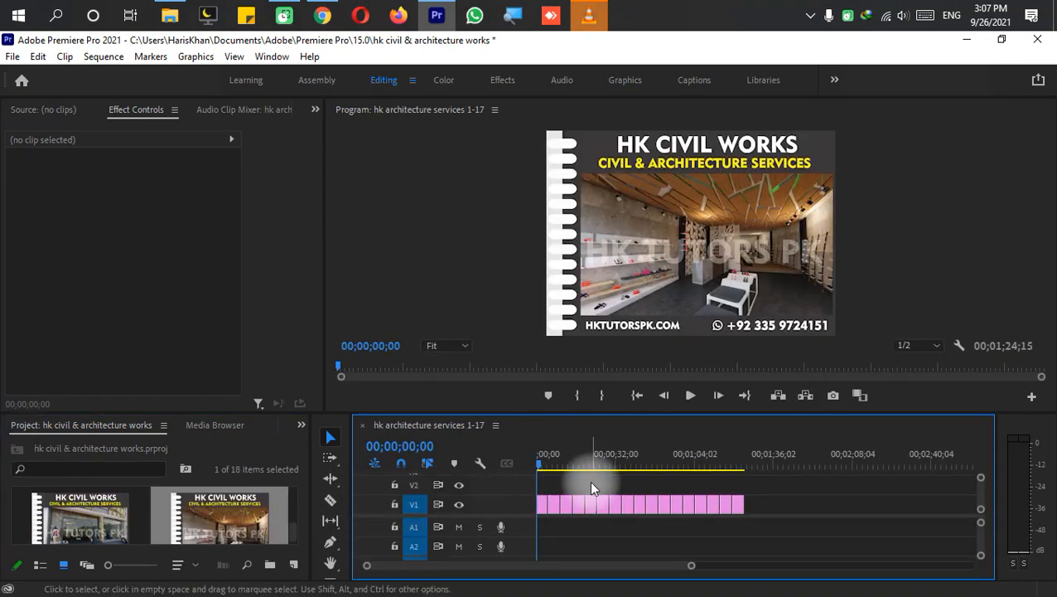
pyautogui.press('=')
pyautogui.press('=')
pyautogui.press('=')
pyautogui.press('=')
pyautogui.press('-')
pyautogui.press('-')
pyautogui.press('-')
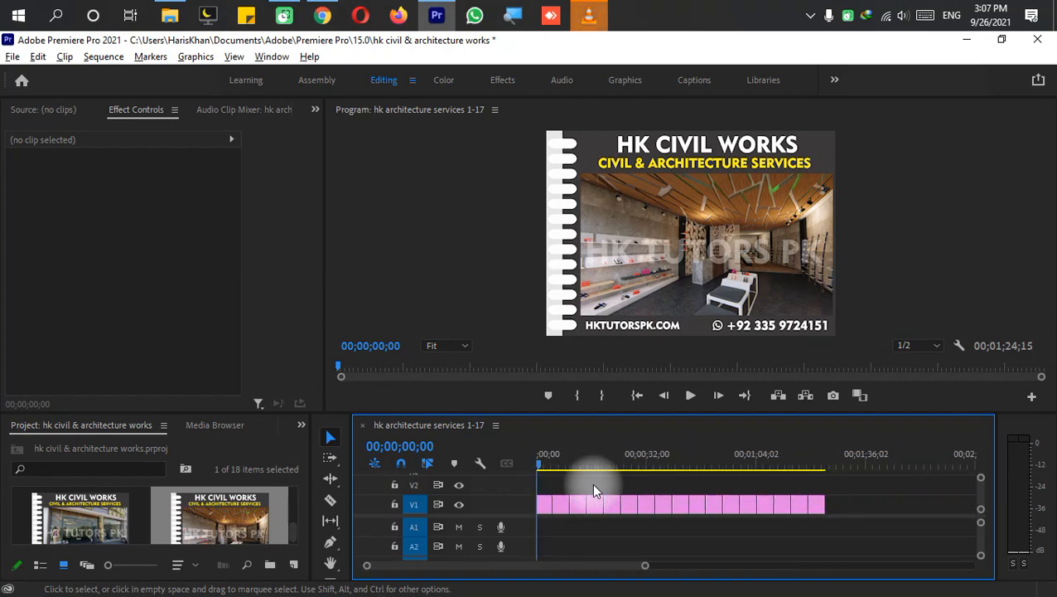
pyautogui.press('-')
pyautogui.press('-')
pyautogui.moveTo(670, 479); pyautogui.dragTo(538, 505)
pyautogui.rightClick(559, 509)
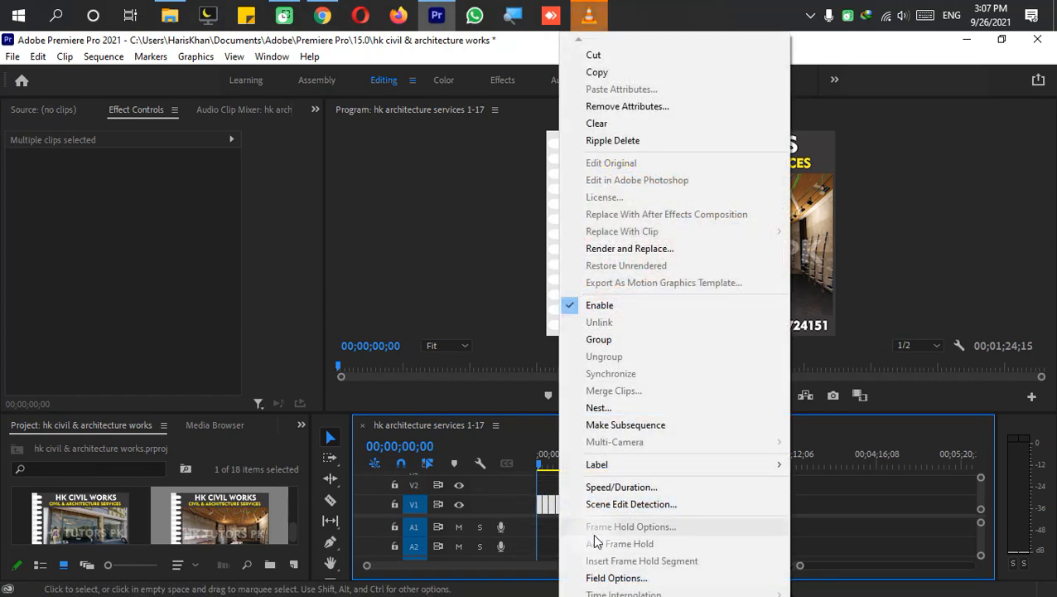
pyautogui.click(847, 431)
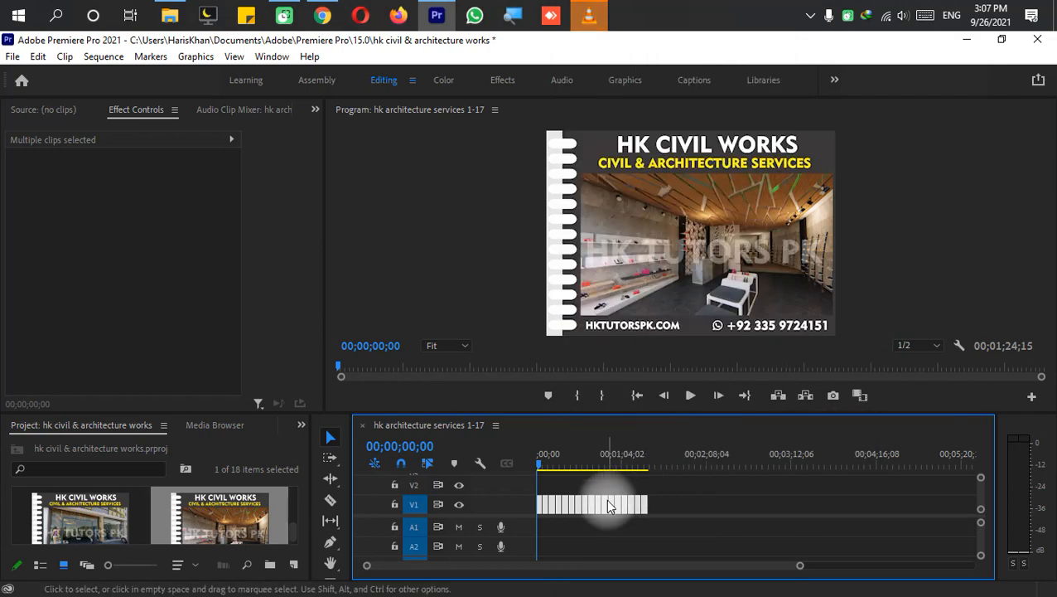
pyautogui.click(590, 485)
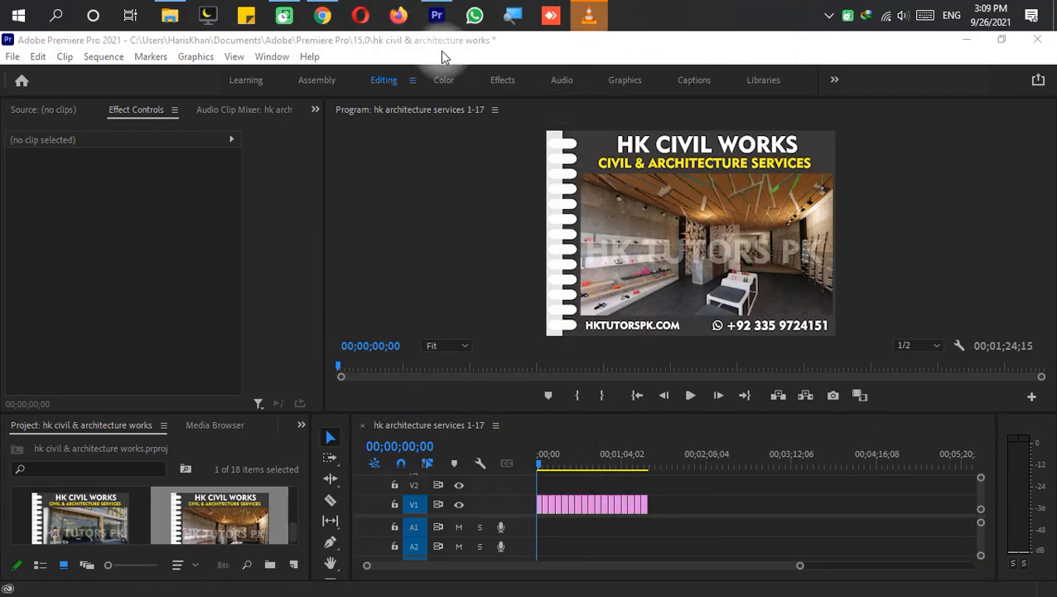
# - Switch to the Effects workspace and apply the Additive Dissolve video transition to a cut midway along the V1 clips
pyautogui.click(515, 84)
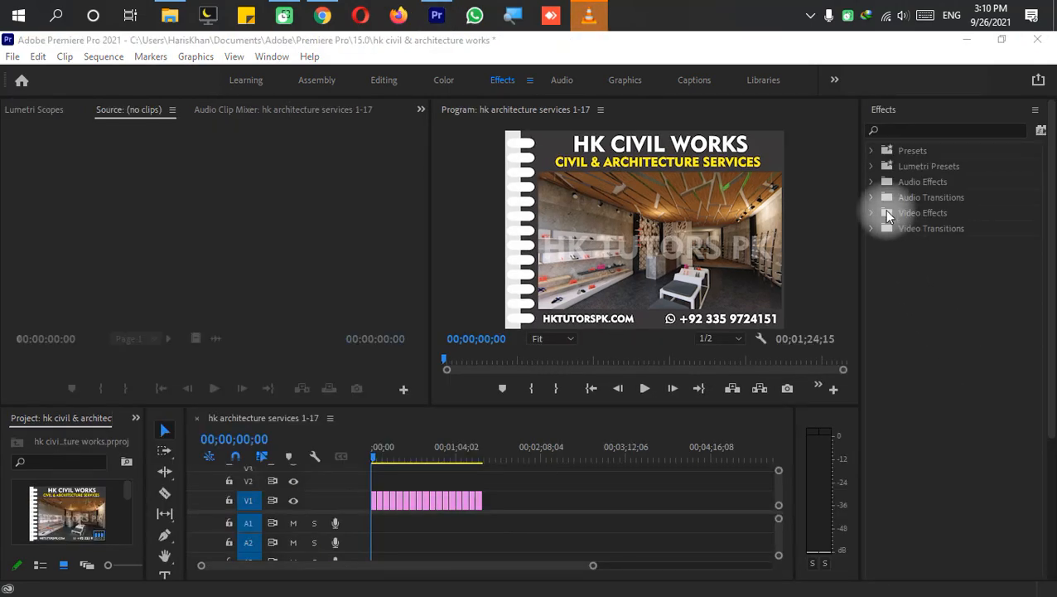
pyautogui.click(873, 214)
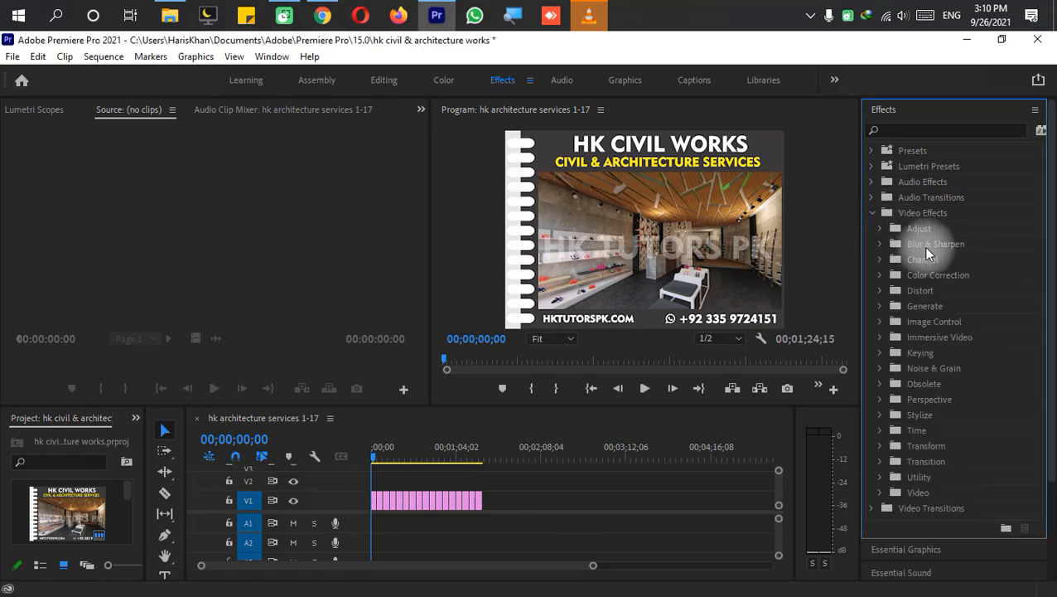
pyautogui.click(880, 460)
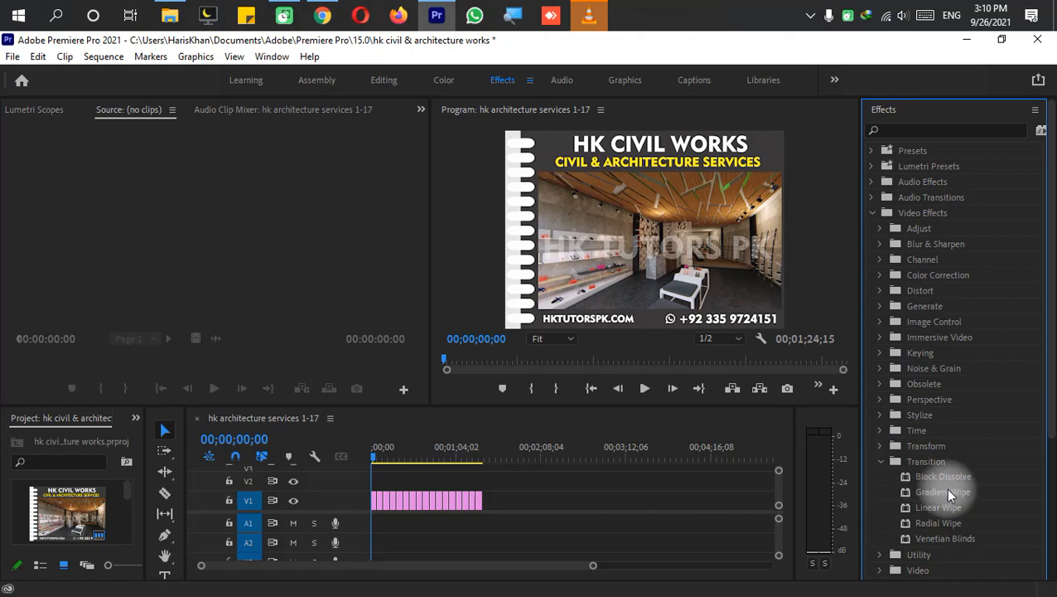
pyautogui.scroll(-2, 962, 504)
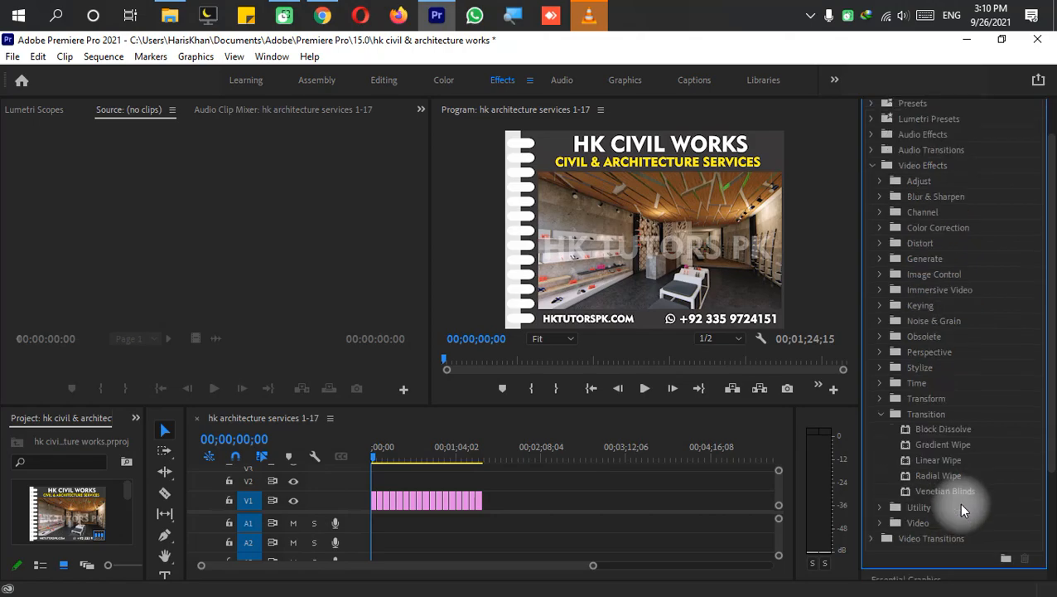
pyautogui.scroll(-2, 957, 468)
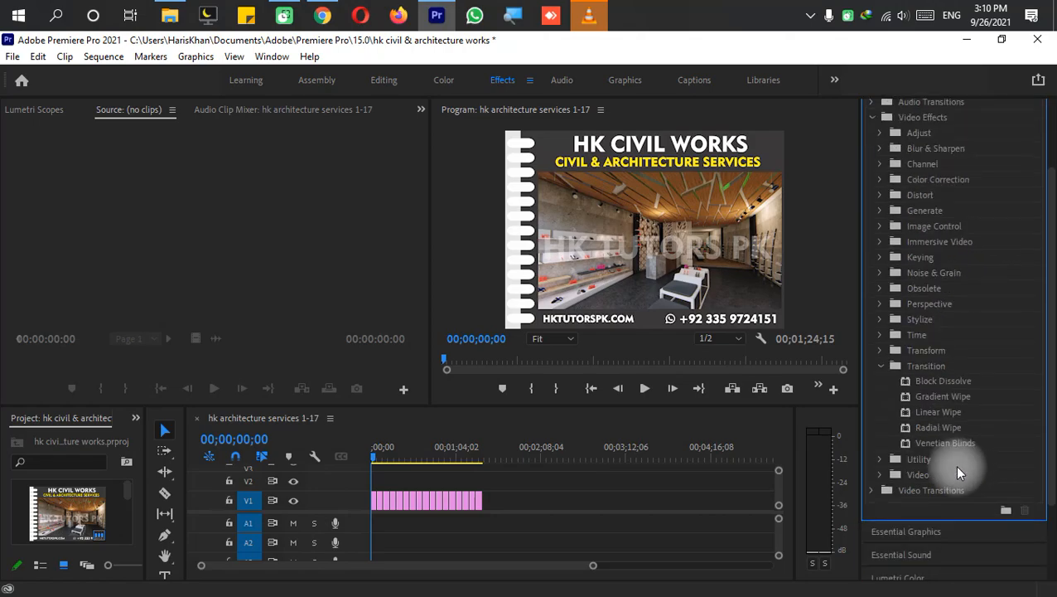
pyautogui.click(870, 491)
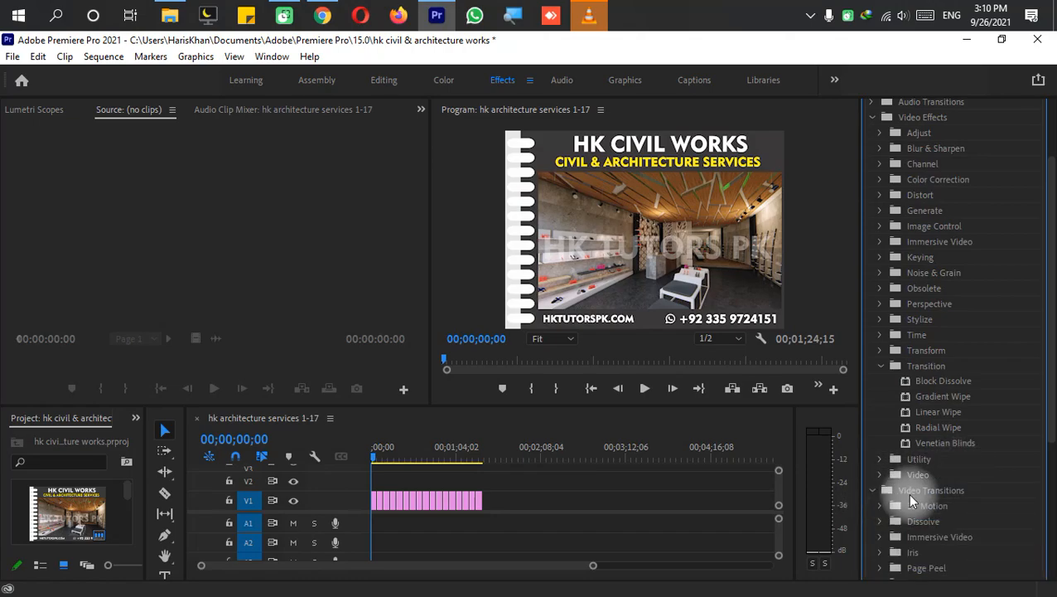
pyautogui.scroll(-2, 920, 503)
pyautogui.scroll(-2, 903, 485)
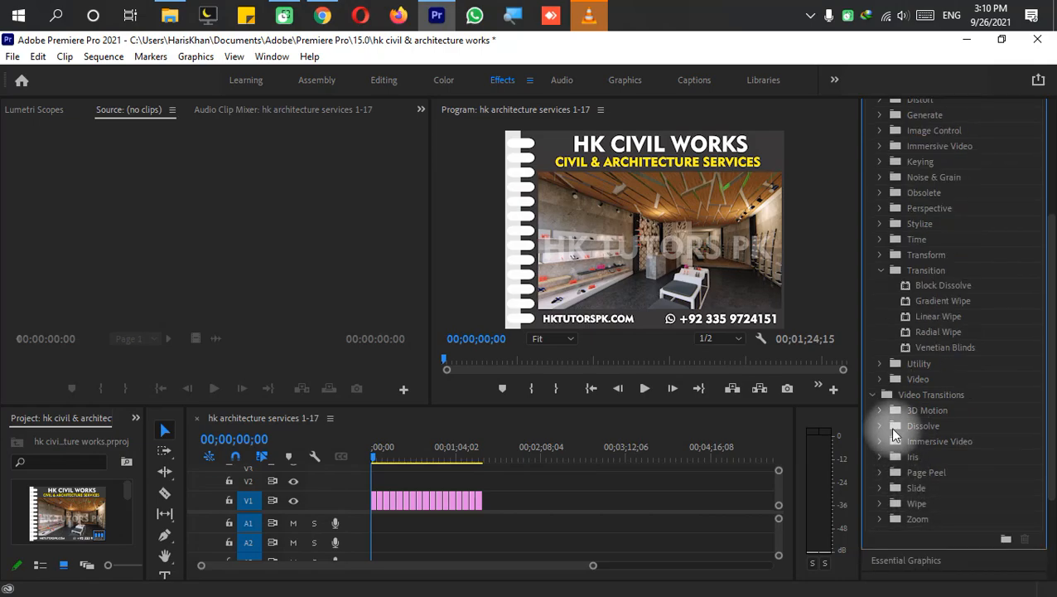
pyautogui.click(881, 425)
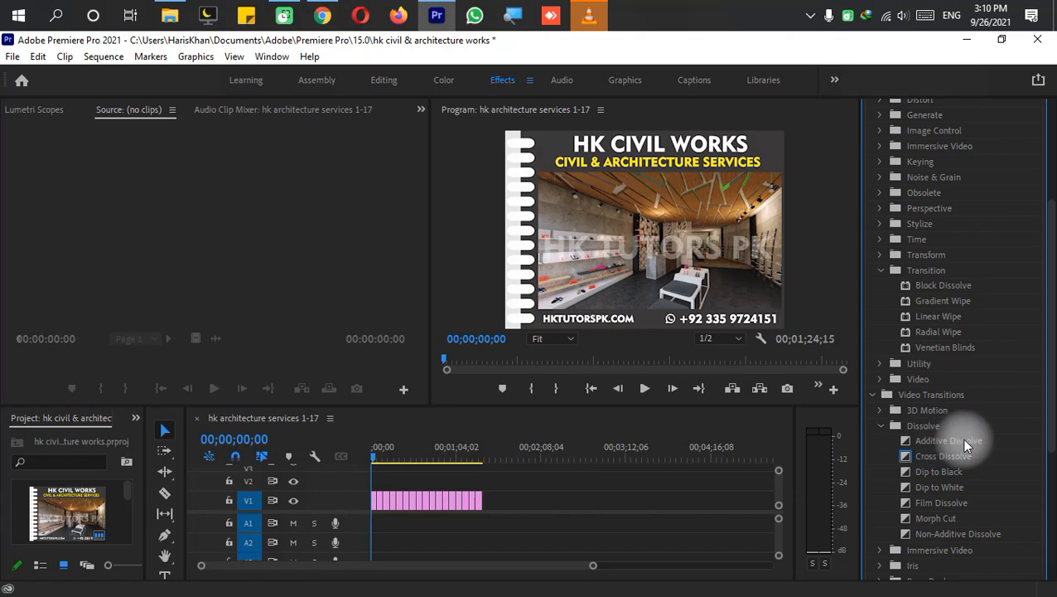
pyautogui.moveTo(964, 445); pyautogui.dragTo(428, 497)
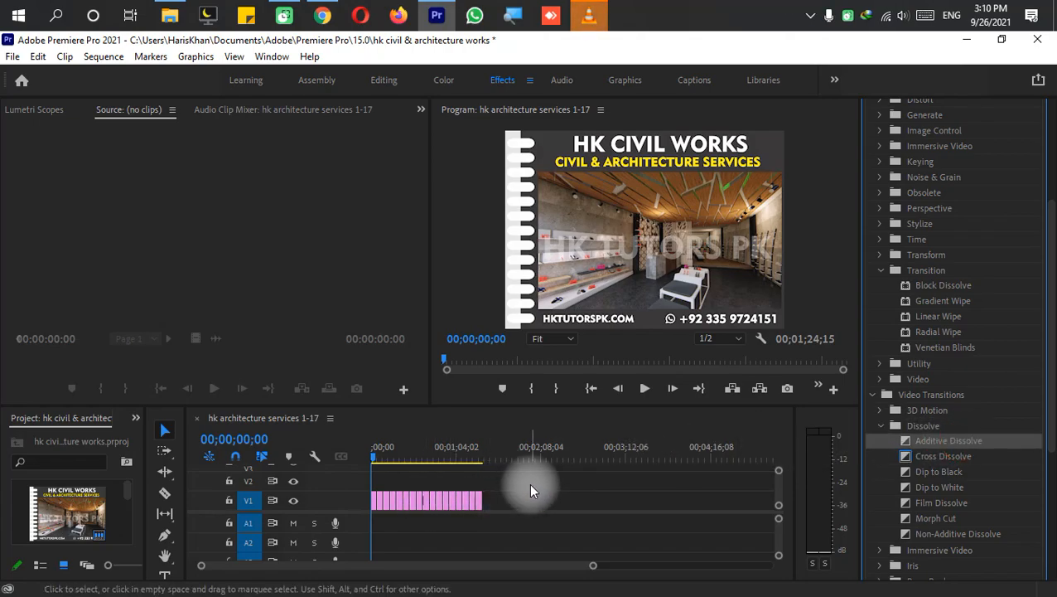
# - Select all the clips on V1 and set Additive Dissolve as the default transition
pyautogui.moveTo(531, 484); pyautogui.dragTo(375, 550)
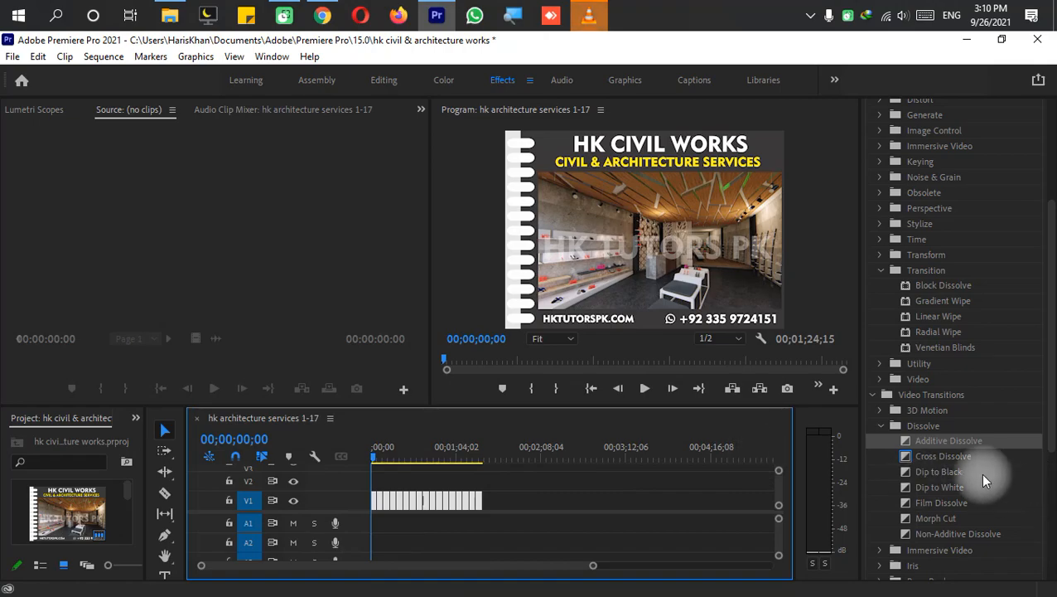
pyautogui.rightClick(937, 442)
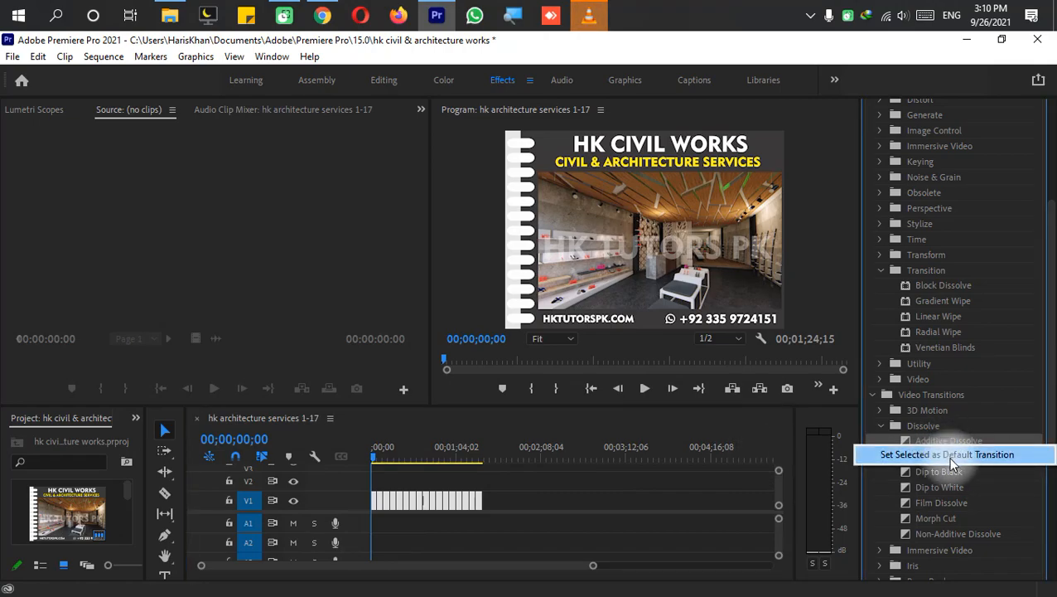
pyautogui.click(947, 456)
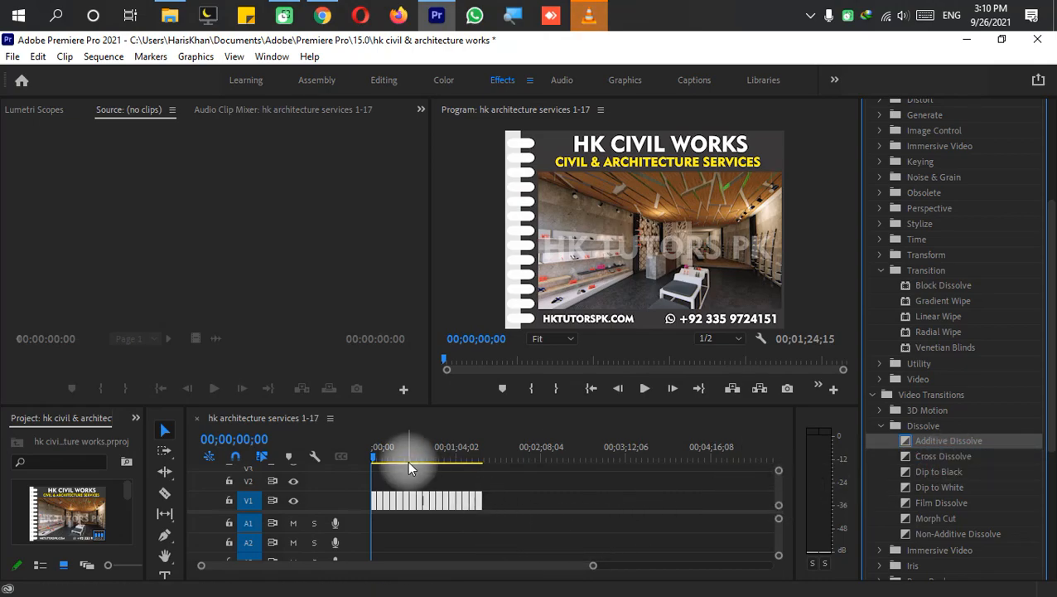
# - Play the sequence from its start past the first cut to check how the images change
pyautogui.click(401, 457)
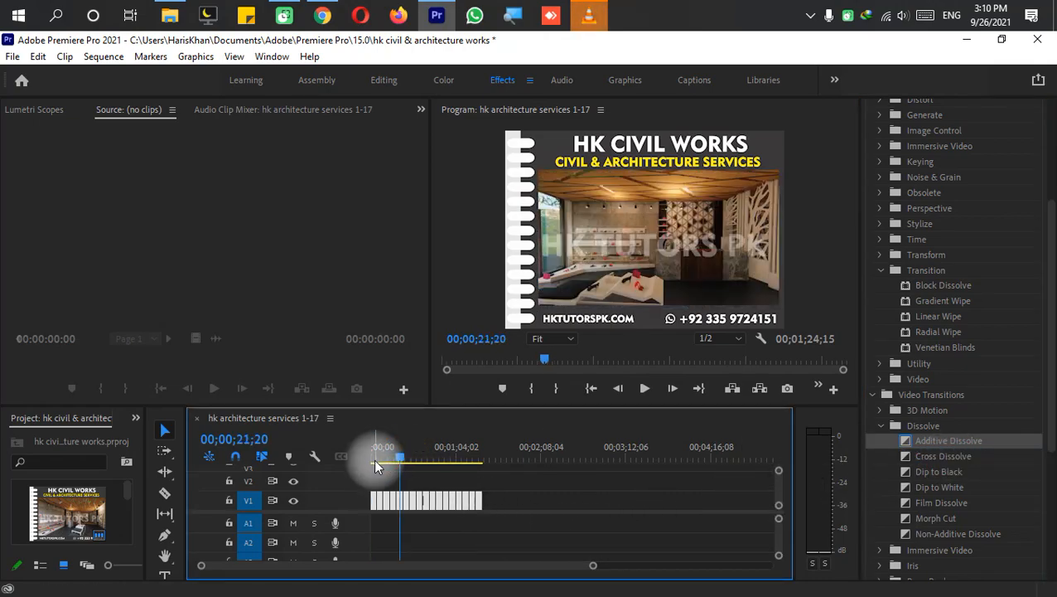
pyautogui.click(391, 452)
pyautogui.moveTo(391, 451); pyautogui.dragTo(333, 411)
pyautogui.press('space')
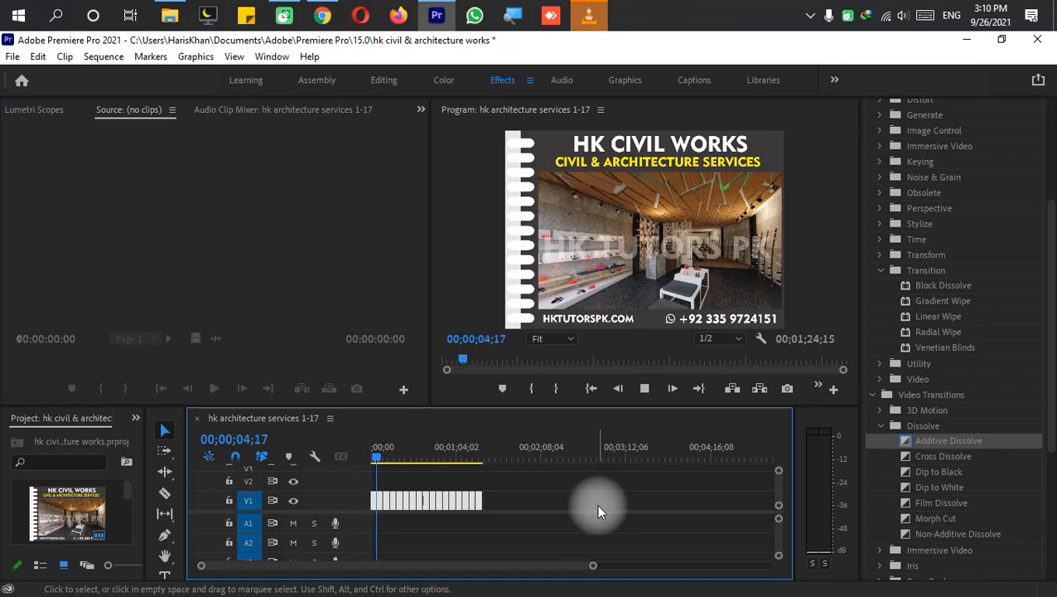
pyautogui.press('space')
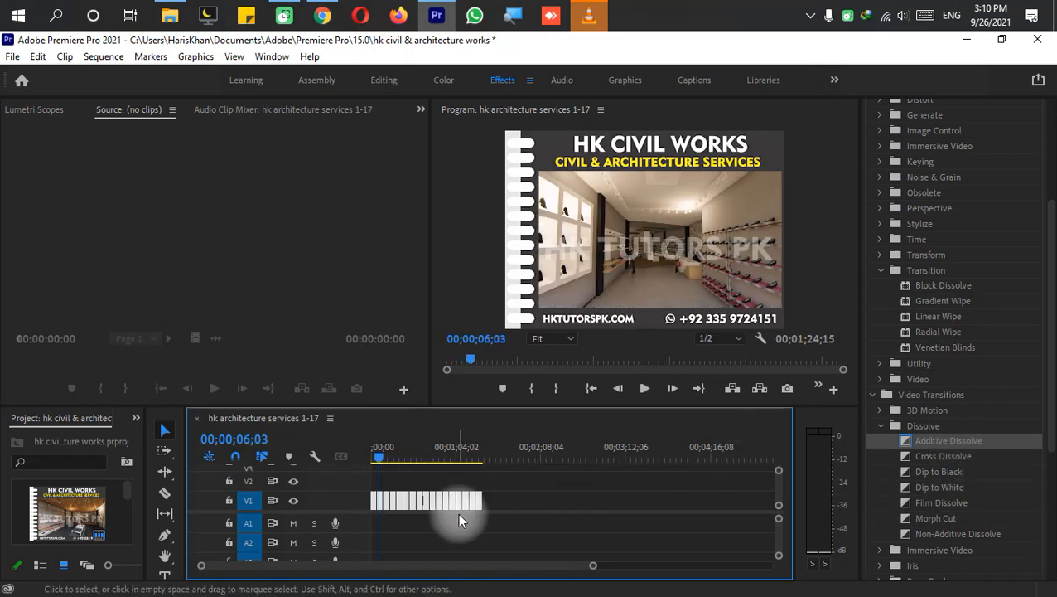
# - Add an Additive Dissolve at the cut between the first two clips on V1 and preview it from just before the cut
pyautogui.scroll(8, 467, 476)
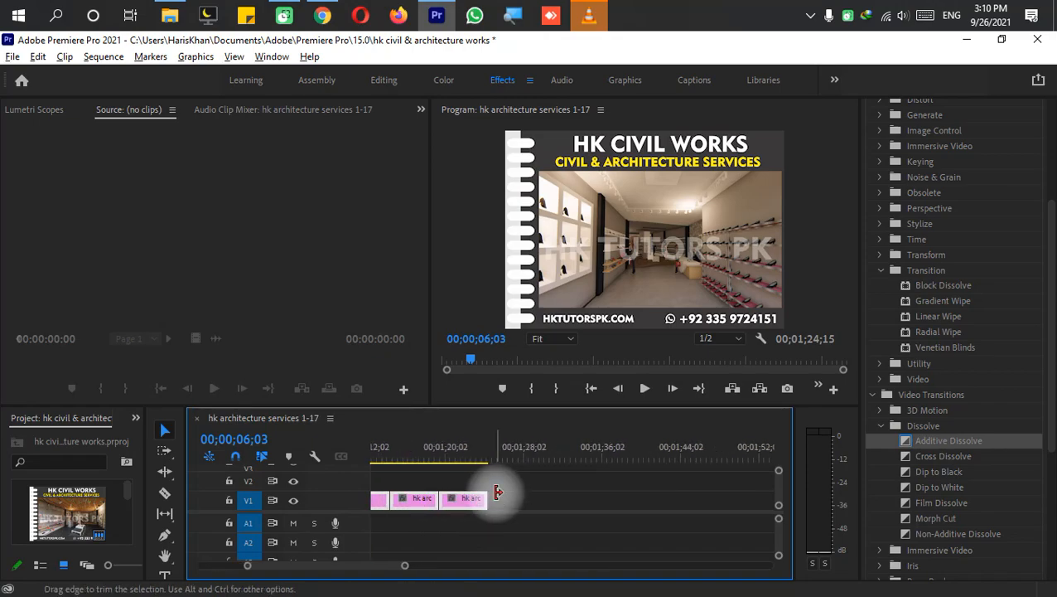
pyautogui.hscroll(-10, 501, 499)
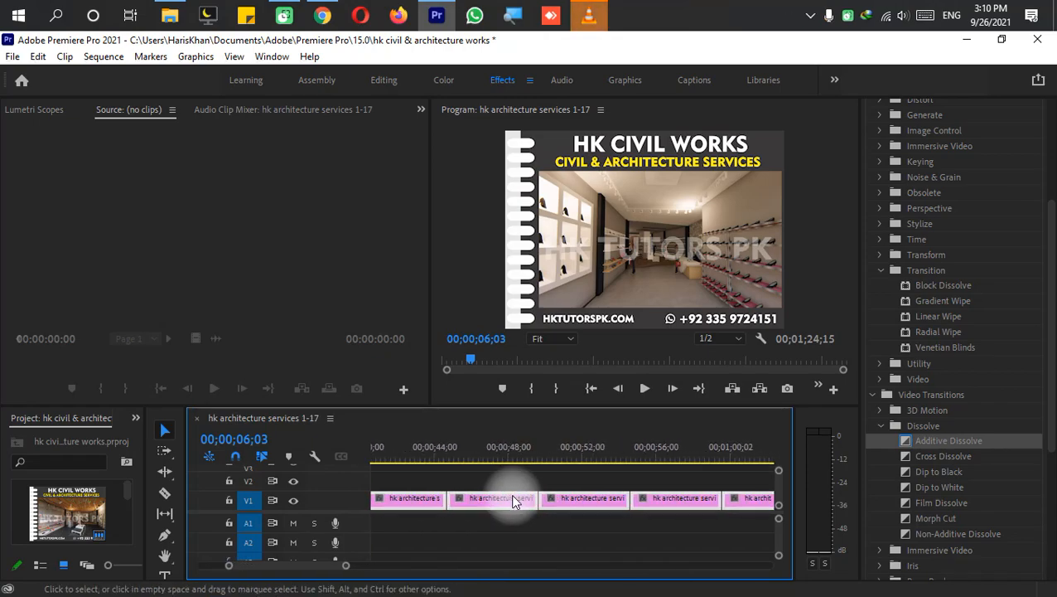
pyautogui.hscroll(-7, 512, 501)
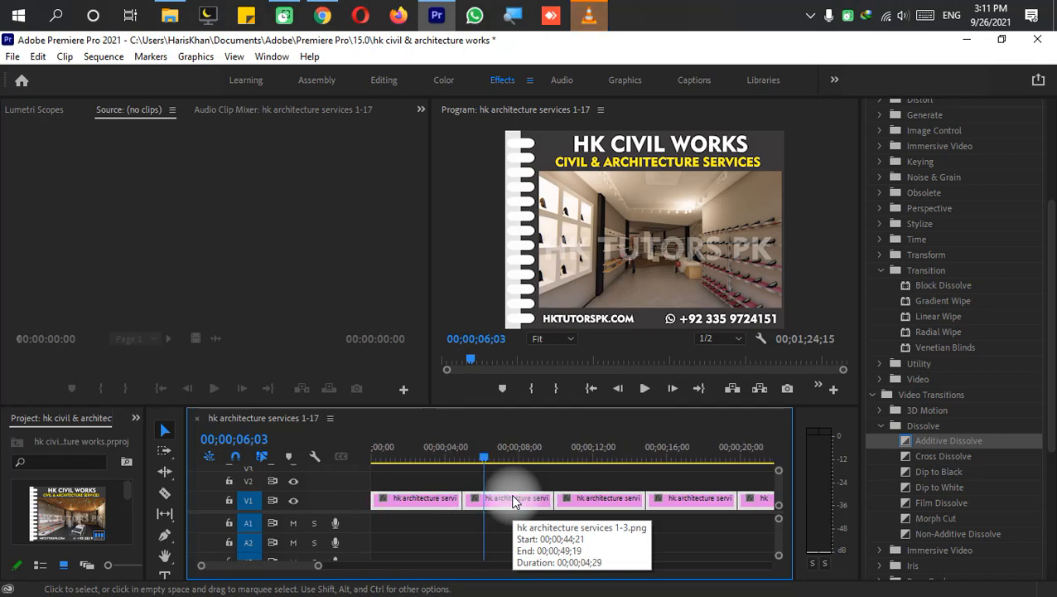
pyautogui.moveTo(951, 440); pyautogui.dragTo(462, 502)
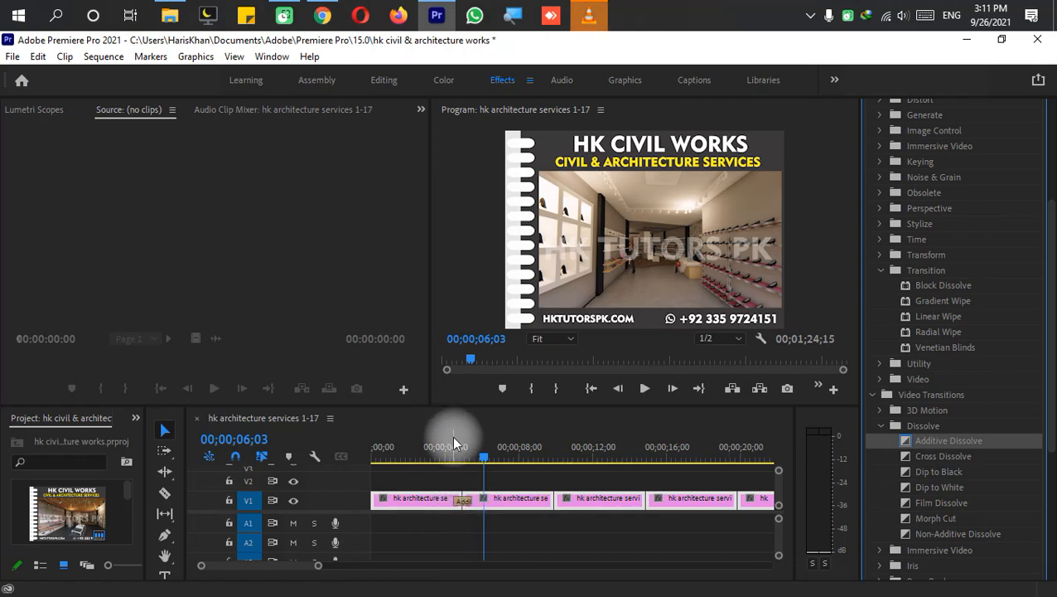
pyautogui.click(449, 440)
pyautogui.press('space')
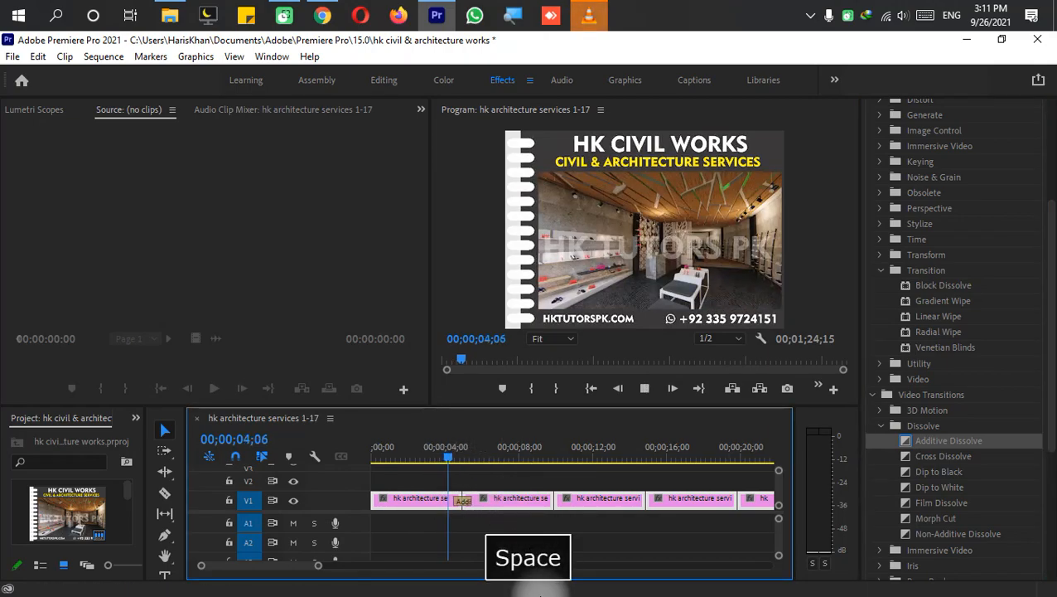
# - Stop playback, replace the transition at the first V1 cut with Cross Dissolve, and preview it from just before the cut
pyautogui.press('space')
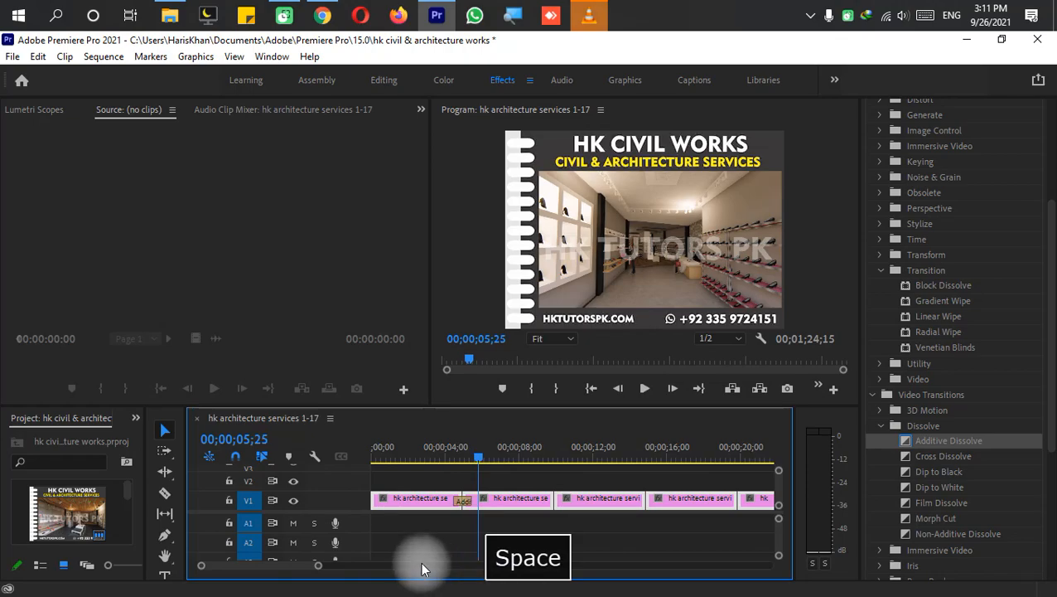
pyautogui.click(955, 458)
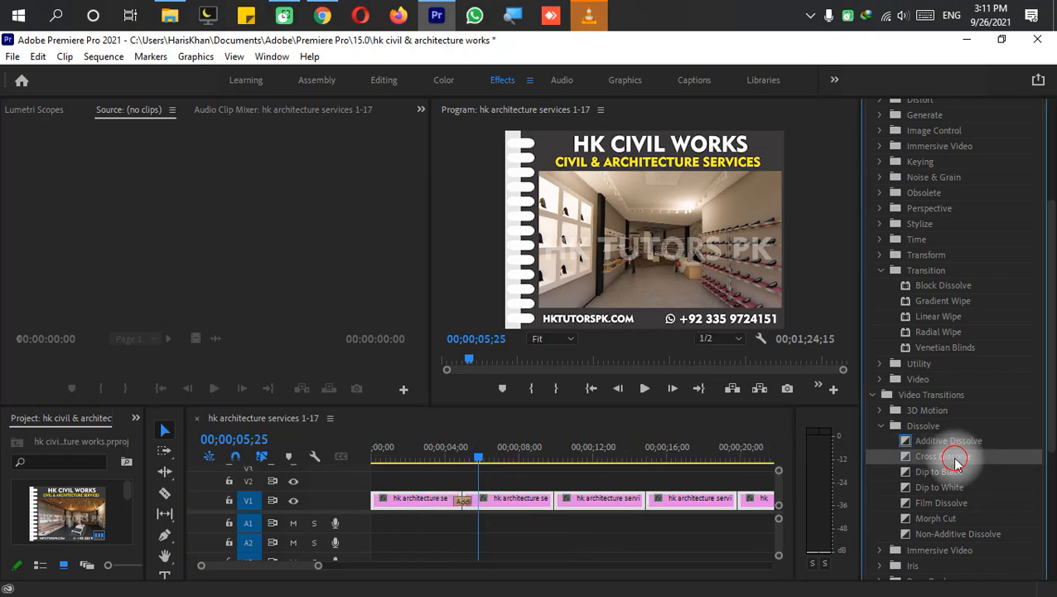
pyautogui.moveTo(956, 459); pyautogui.dragTo(464, 502)
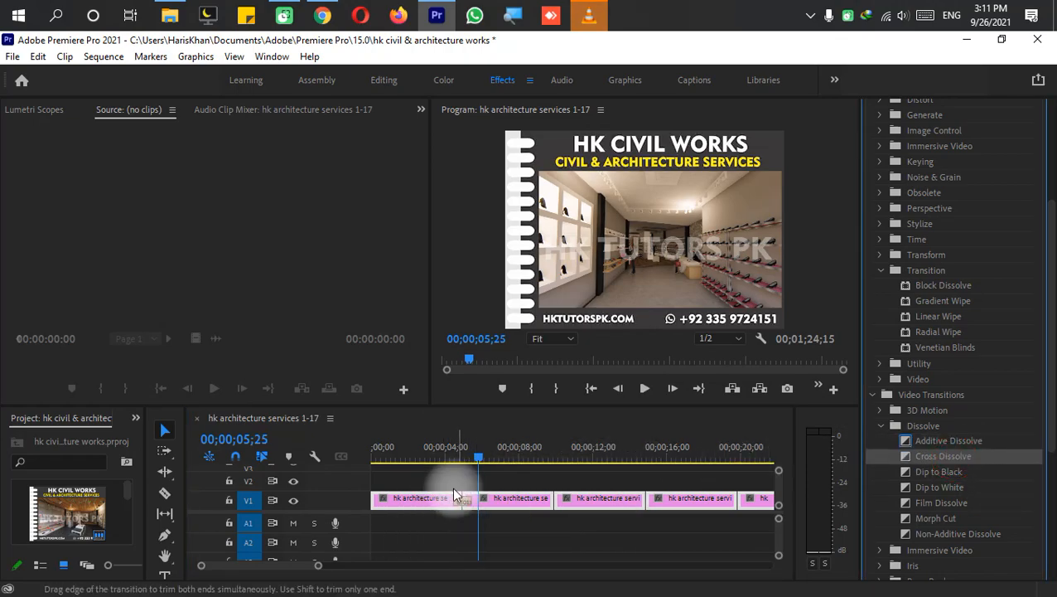
pyautogui.click(444, 447)
pyautogui.press('space')
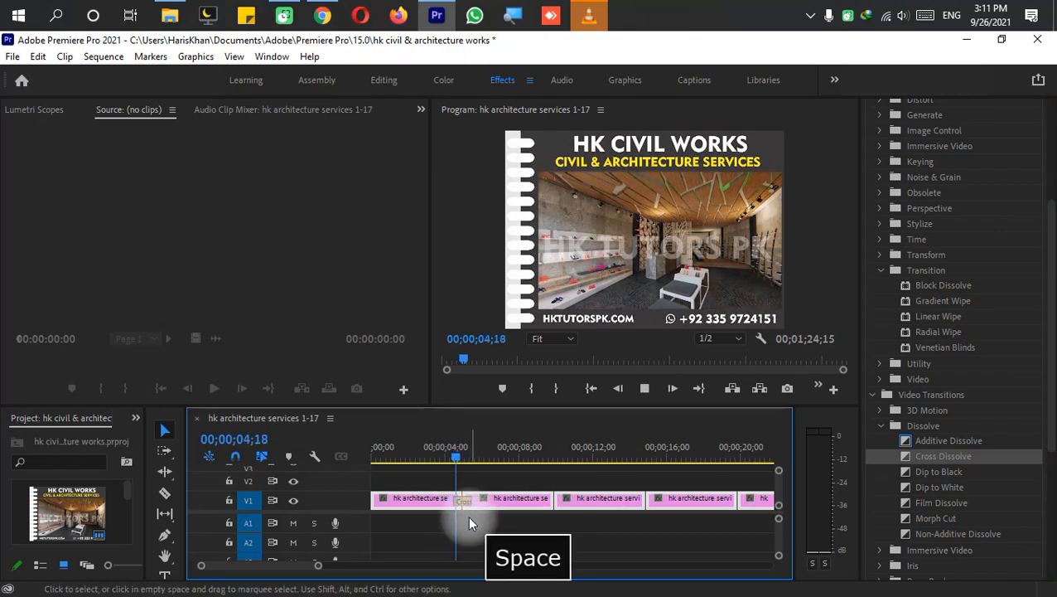
pyautogui.press('space')
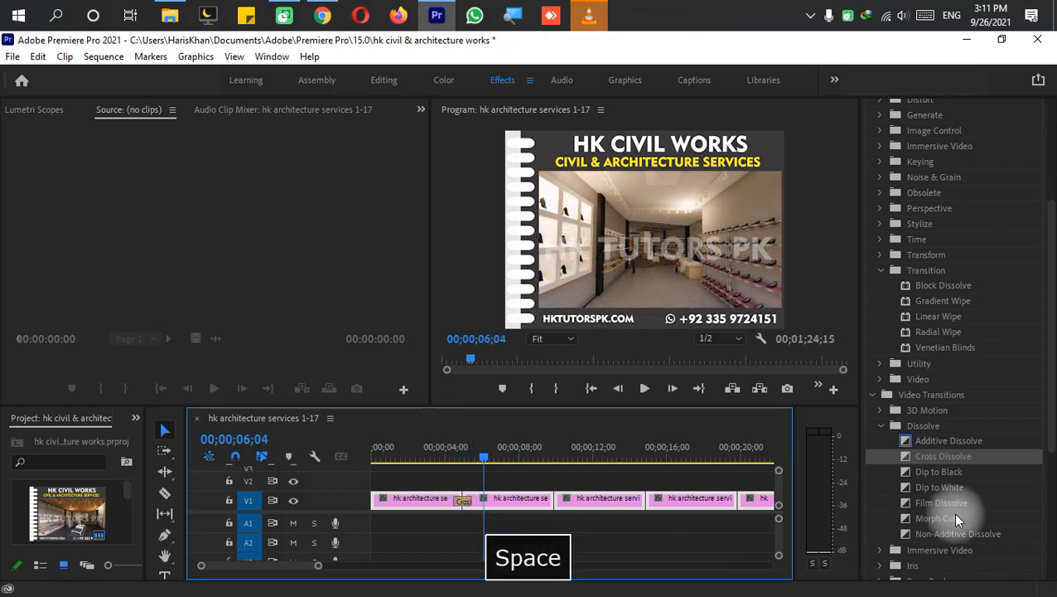
# - Add a Dip to Black transition at the second cut on V1 and preview it from just before the cut
pyautogui.moveTo(939, 469); pyautogui.dragTo(554, 499)
pyautogui.click(520, 451)
pyautogui.press('space')
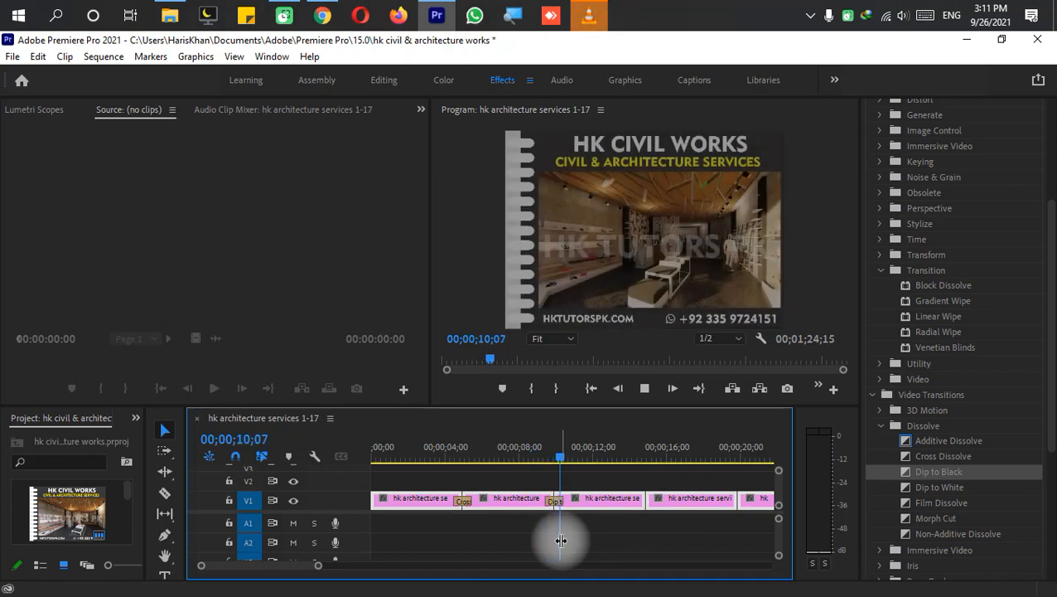
pyautogui.press('space')
# - Replace the transition at the second V1 cut with Dip to White and preview it
pyautogui.moveTo(993, 489); pyautogui.dragTo(577, 497)
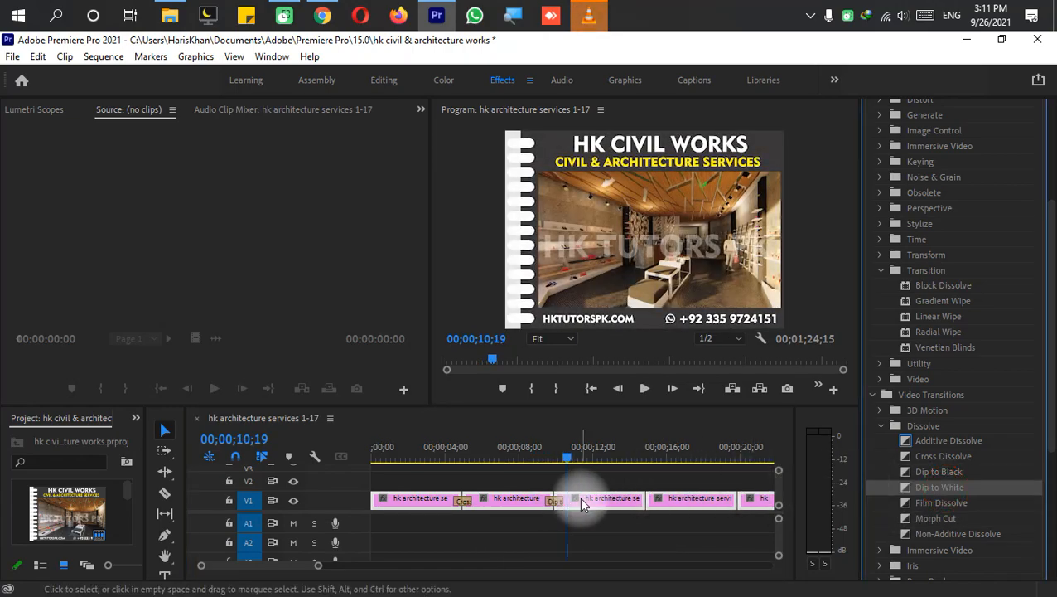
pyautogui.click(534, 458)
pyautogui.press('space')
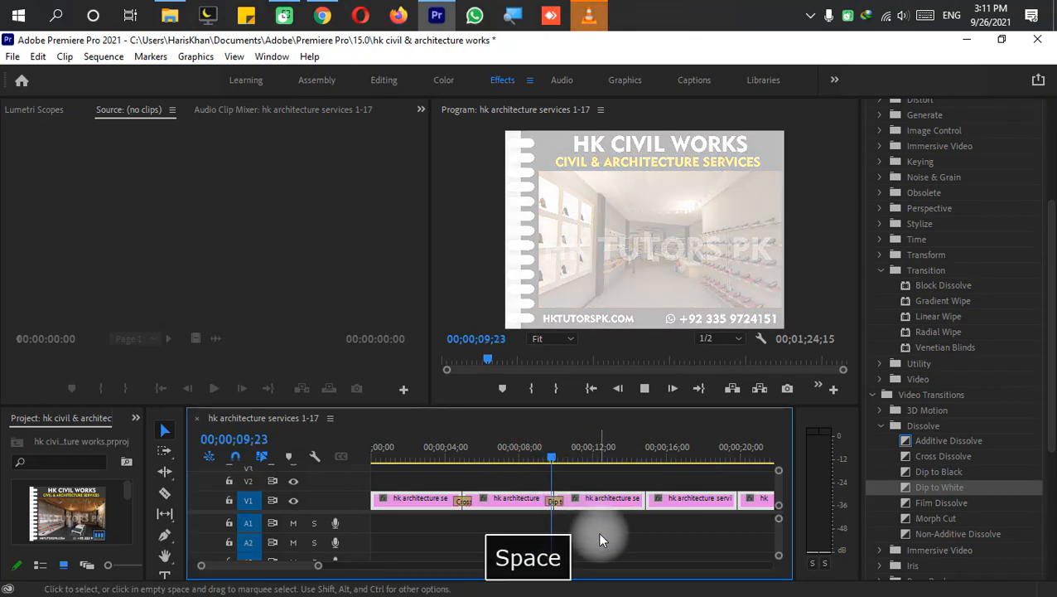
pyautogui.press('space')
# - Replace the transition at the second V1 cut with Film Dissolve and play across the cut to check it
pyautogui.moveTo(928, 502); pyautogui.dragTo(557, 499)
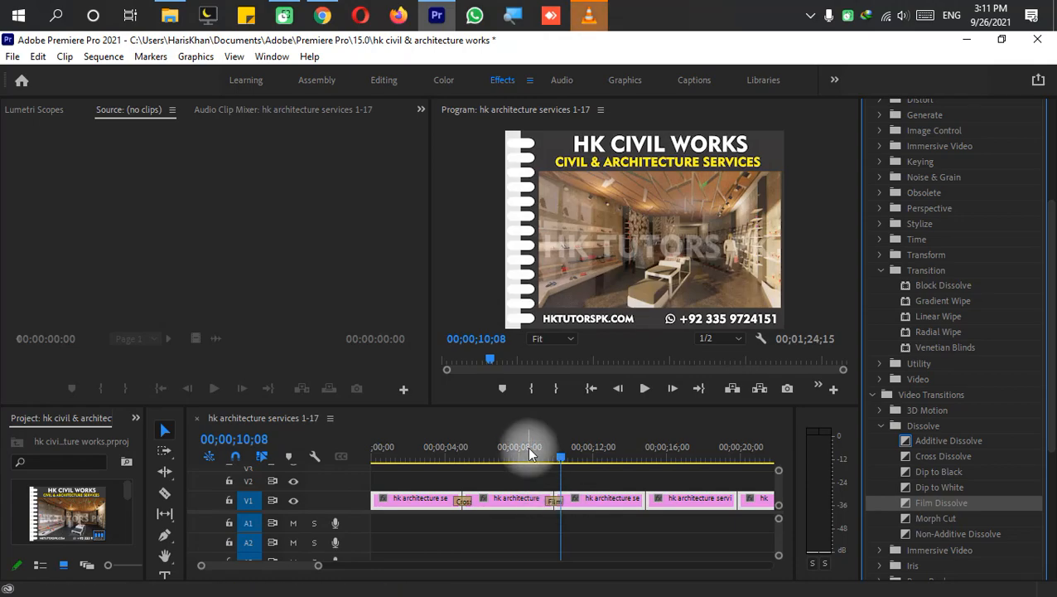
pyautogui.click(527, 449)
pyautogui.press('space')
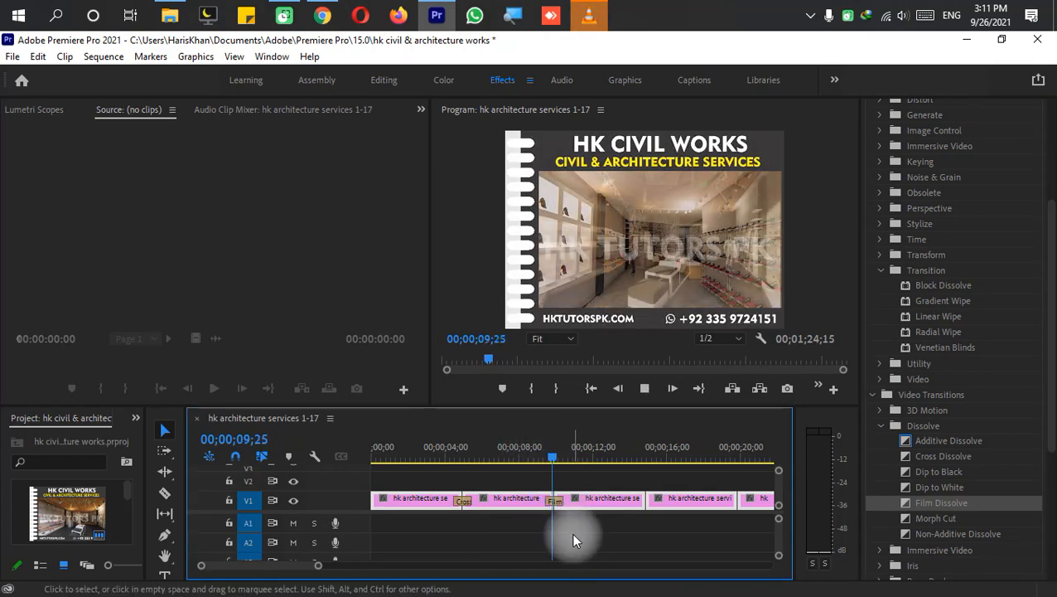
pyautogui.press('space')
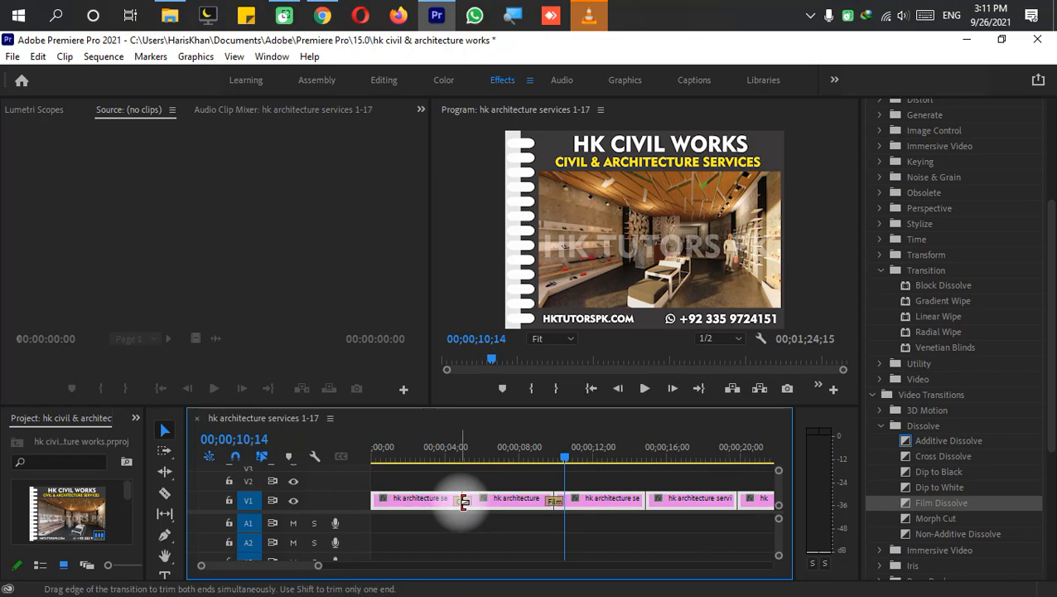
# - Set Film Dissolve as the default transition and apply it at the first cut on V1
pyautogui.rightClick(991, 503)
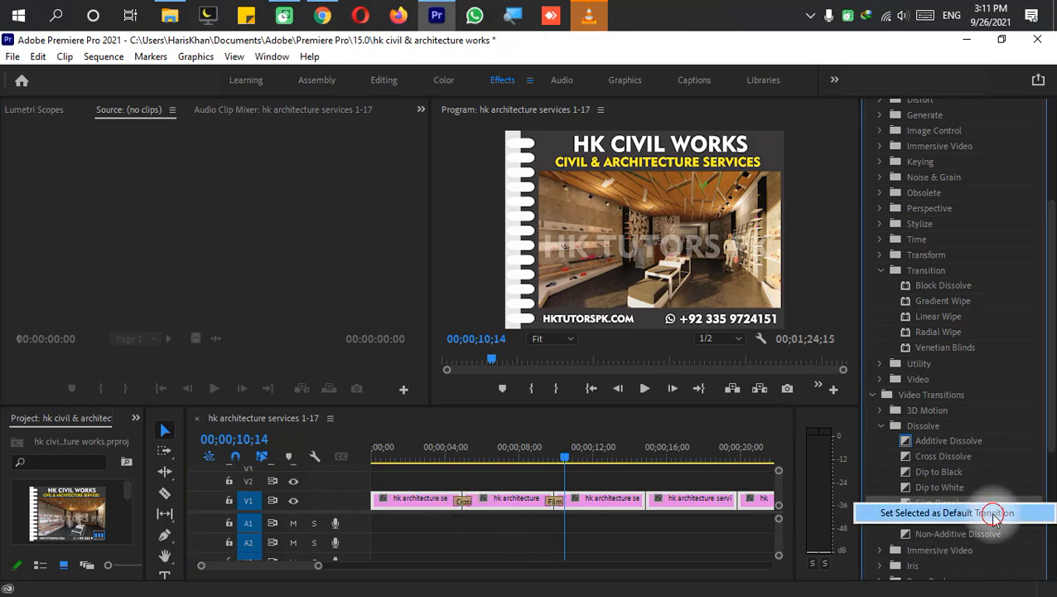
pyautogui.click(994, 513)
pyautogui.moveTo(968, 504); pyautogui.dragTo(456, 515)
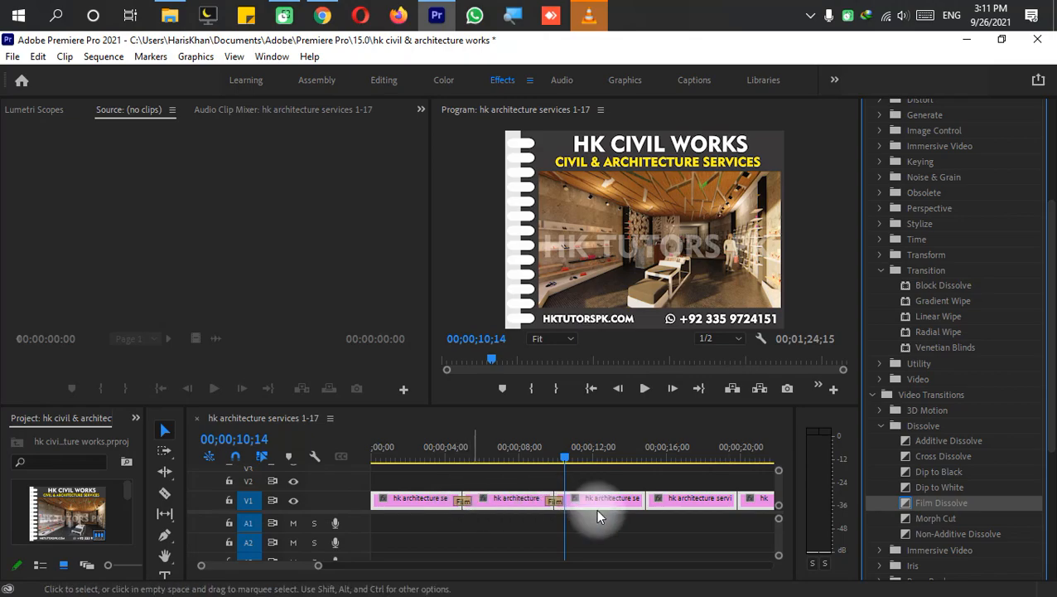
# - Add a Morph Cut transition at the third cut on V1 and preview it twice from just before the cut
pyautogui.moveTo(953, 503); pyautogui.dragTo(643, 495)
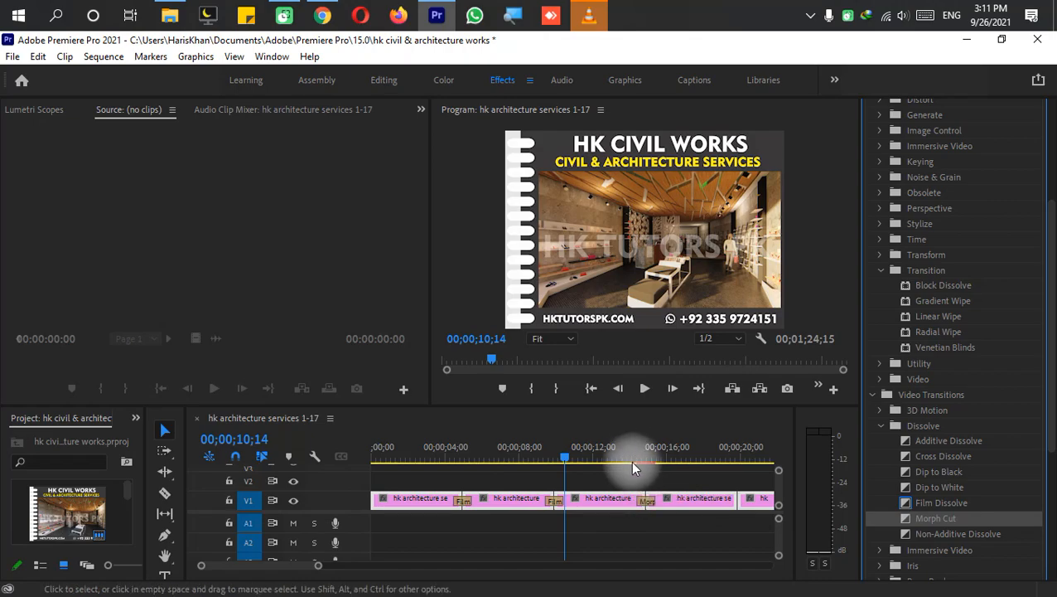
pyautogui.click(633, 464)
pyautogui.press('space')
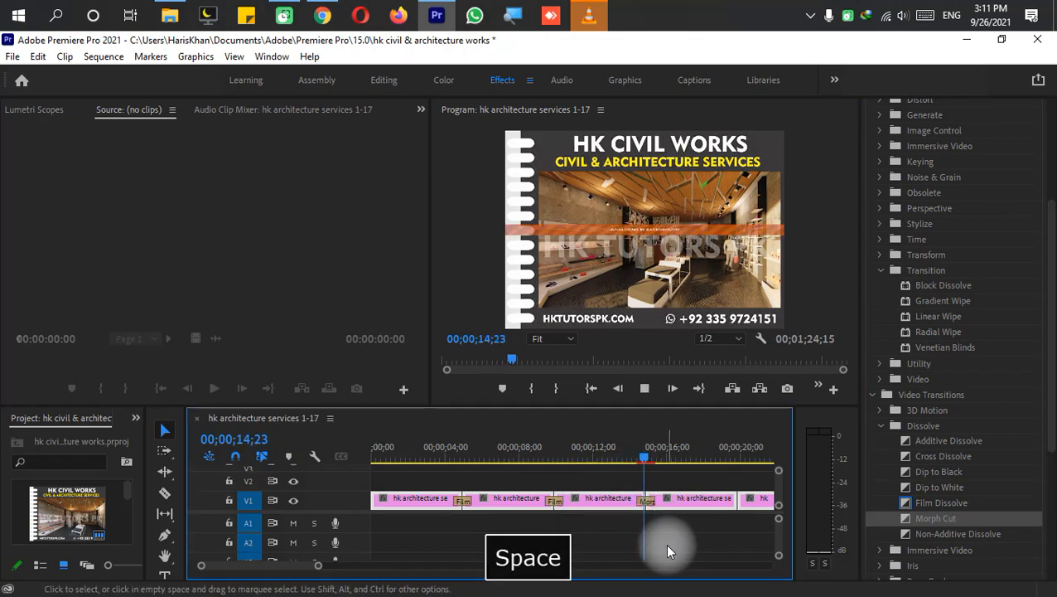
pyautogui.press('space')
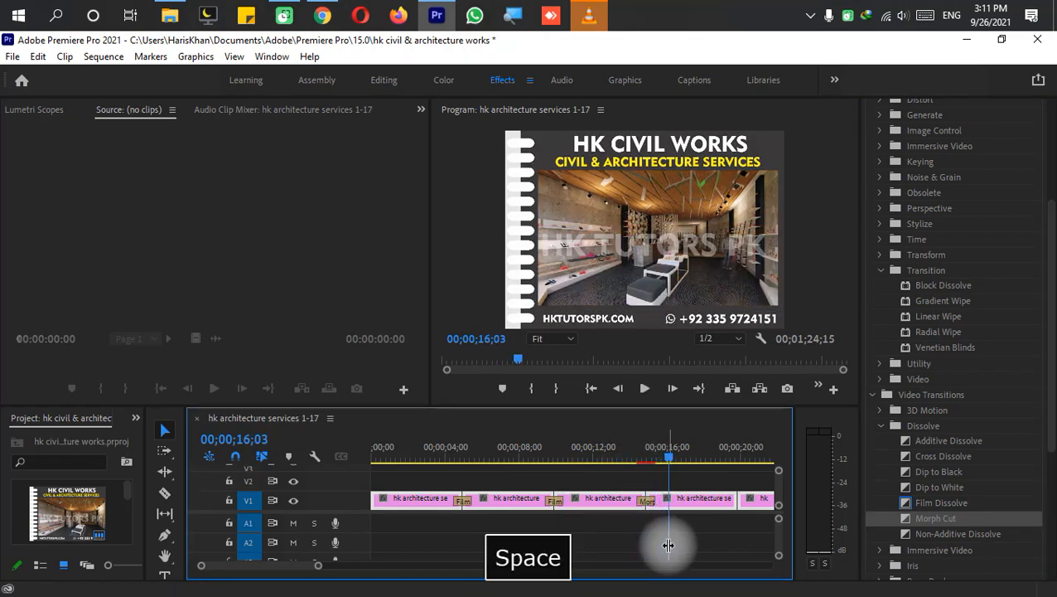
pyautogui.click(627, 456)
pyautogui.press('space')
pyautogui.press('space')
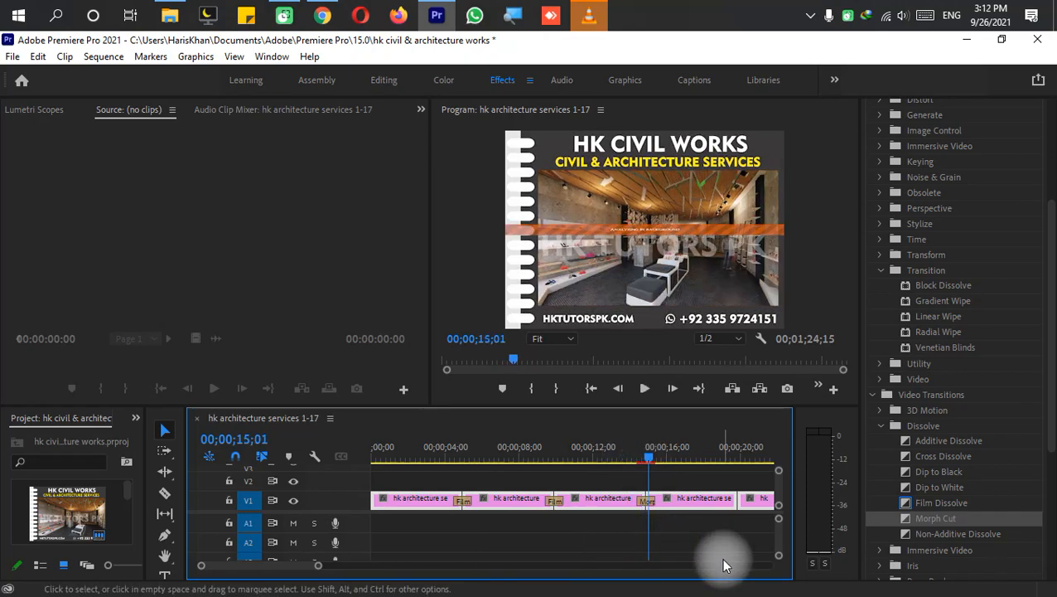
# - Replace the transition at the third V1 cut with Non-Additive Dissolve and preview it
pyautogui.moveTo(954, 537); pyautogui.dragTo(649, 500)
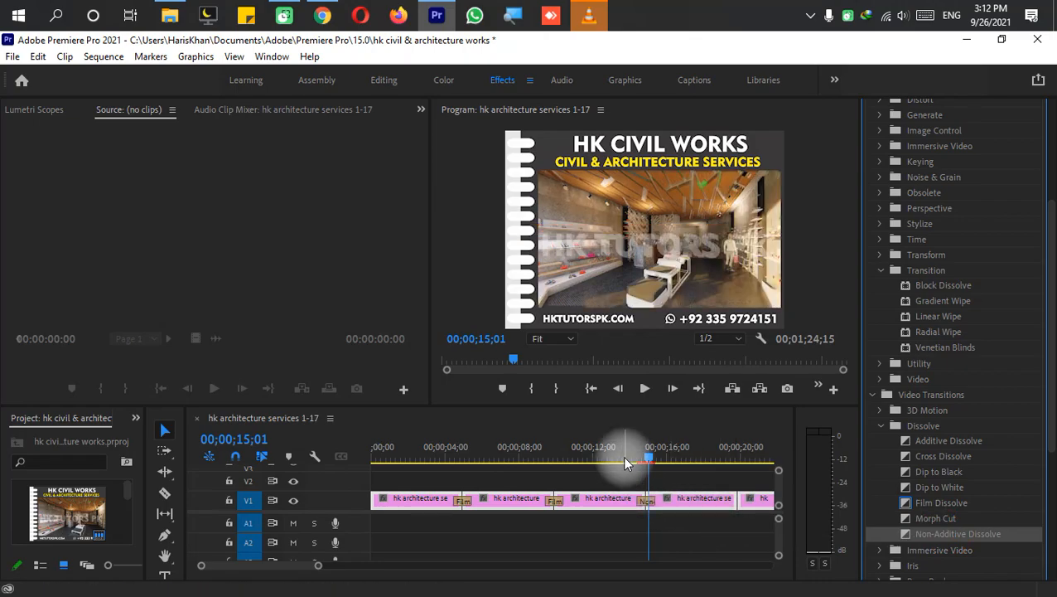
pyautogui.click(624, 455)
pyautogui.press('space')
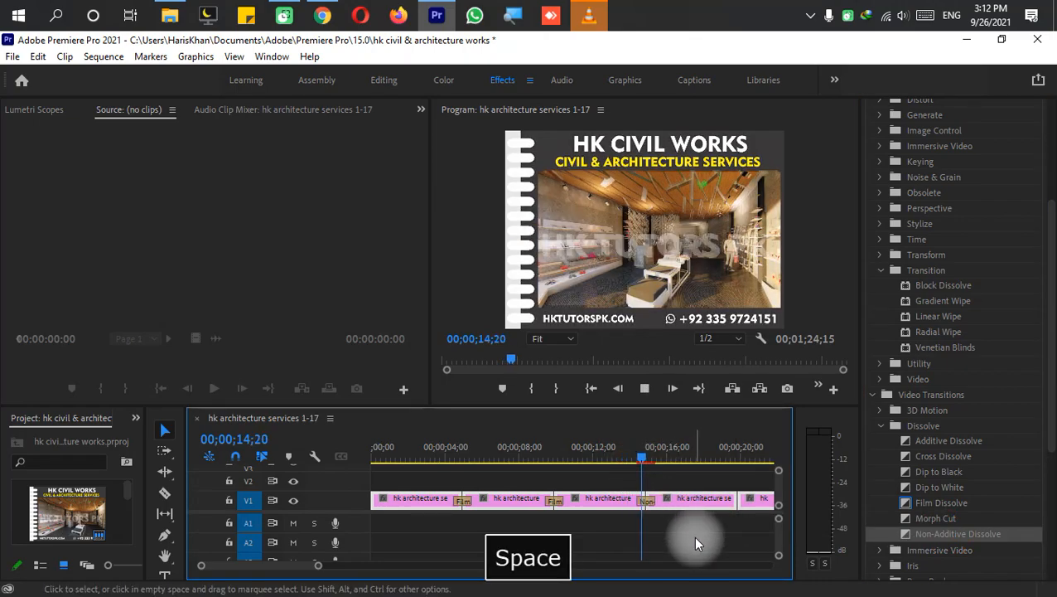
pyautogui.press('space')
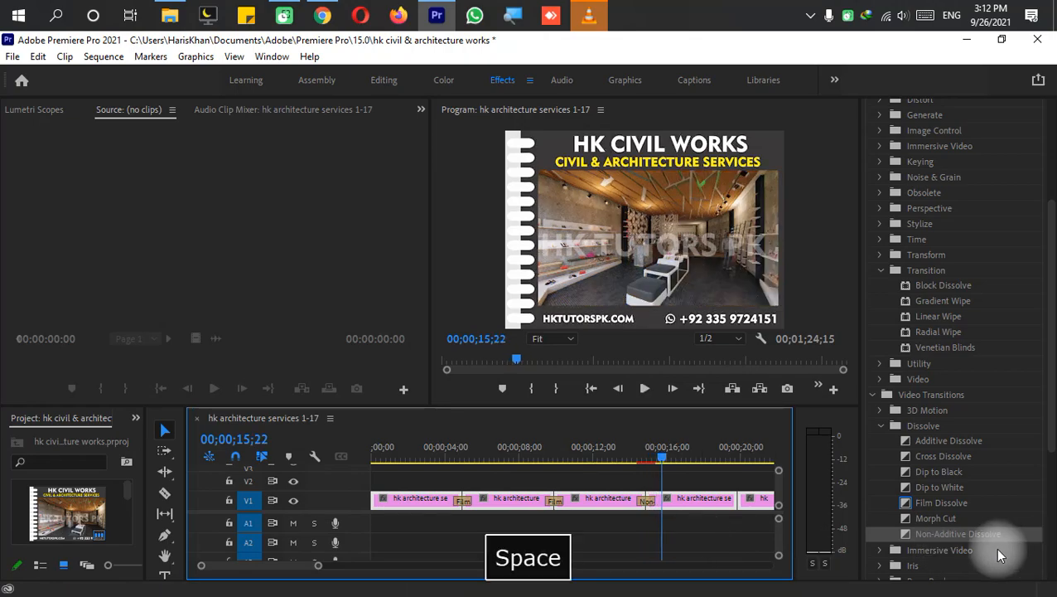
# - Apply the Block Dissolve video effect to the selected V1 clips and preview the playback across the third cut
pyautogui.scroll(-1, 958, 507)
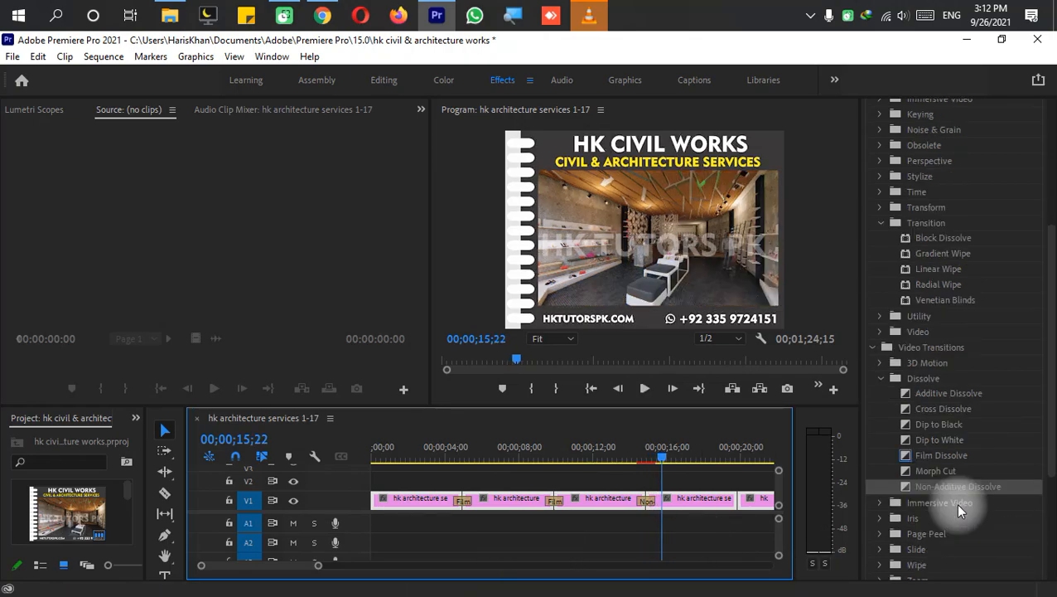
pyautogui.scroll(-1, 959, 509)
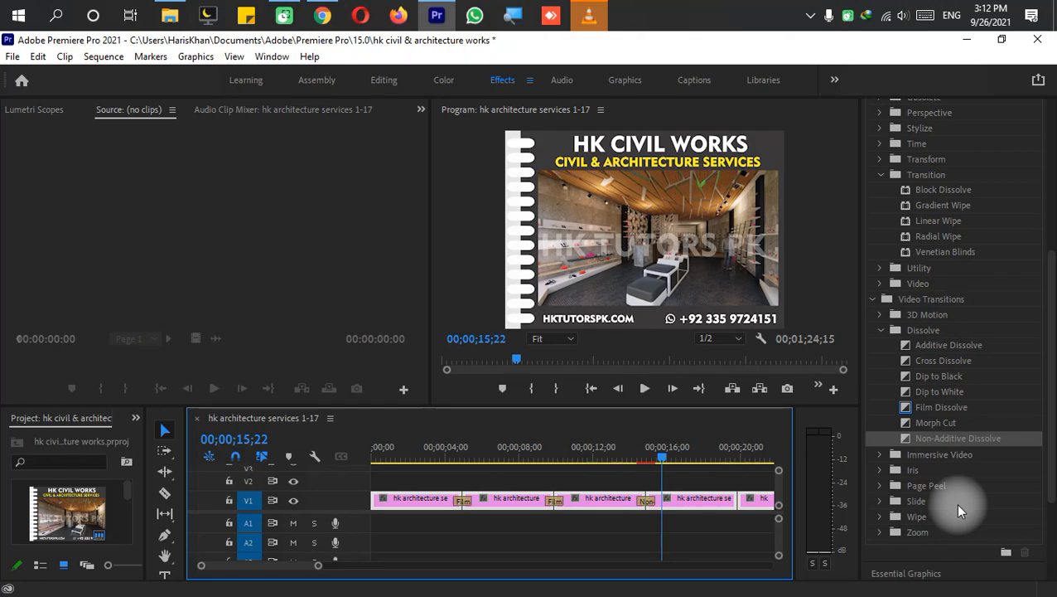
pyautogui.scroll(2, 959, 508)
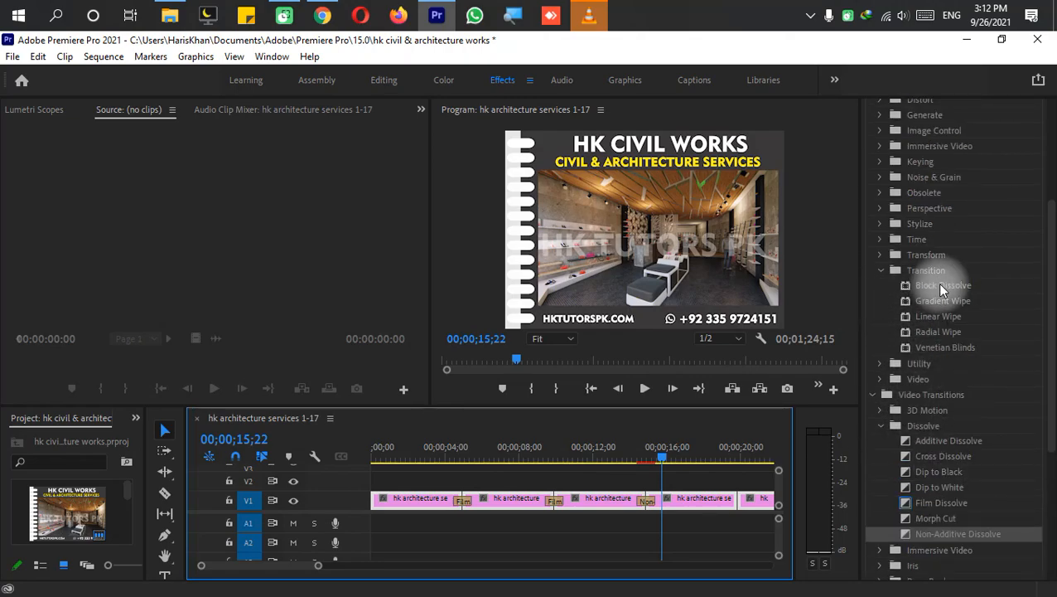
pyautogui.moveTo(941, 287); pyautogui.dragTo(653, 501)
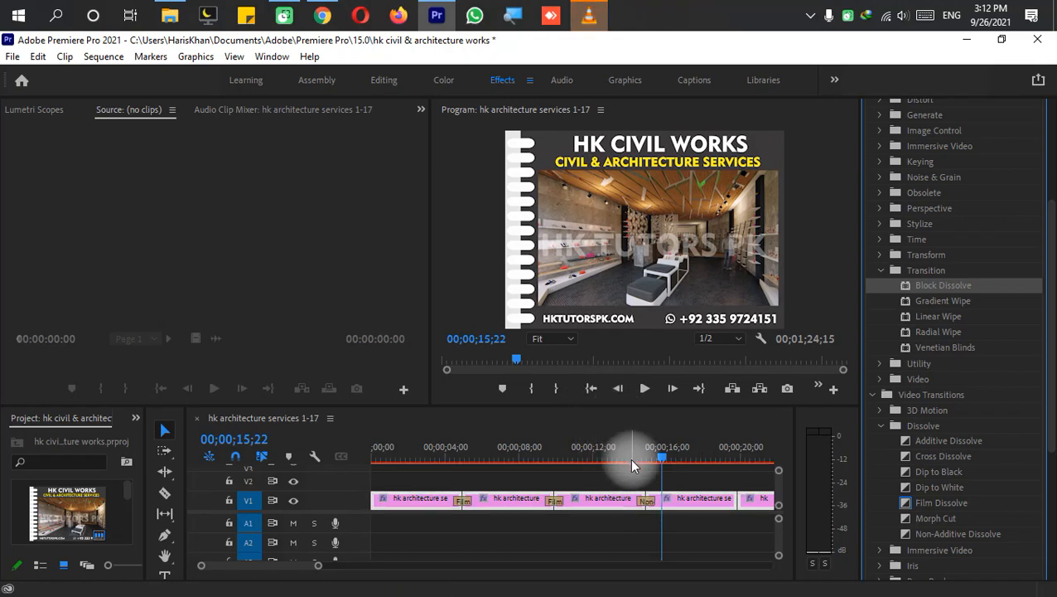
pyautogui.click(623, 454)
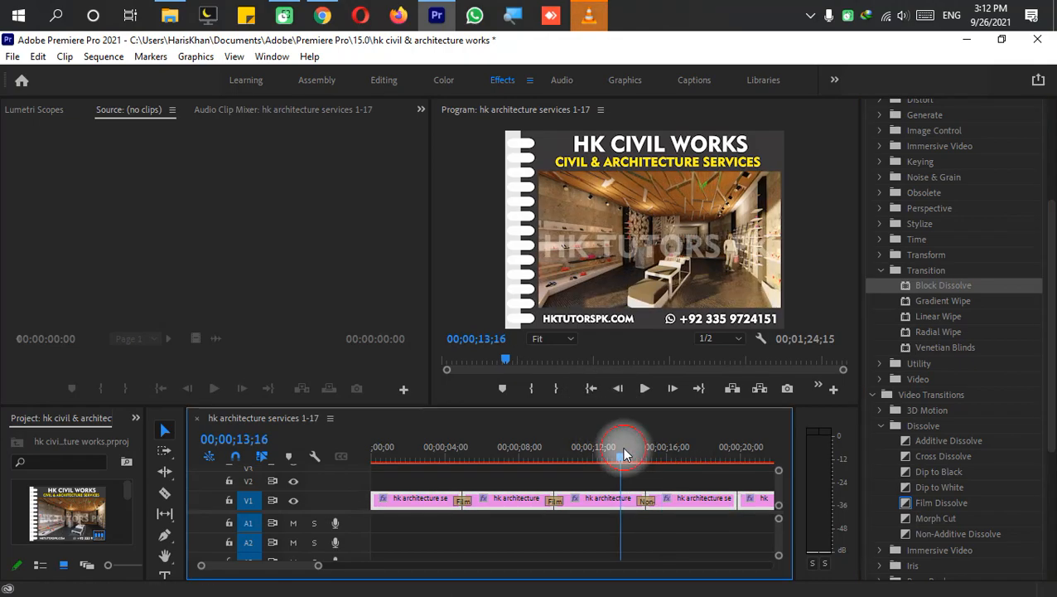
pyautogui.press('space')
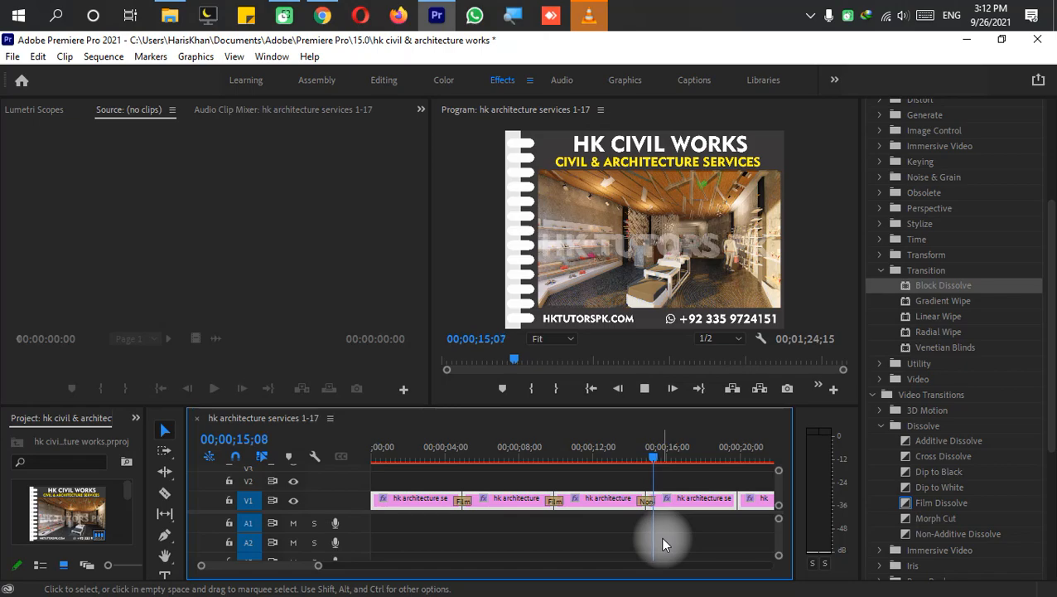
pyautogui.press('space')
# - Apply the Gradient Wipe video effect to the selected V1 clips and play across the third cut to check it
pyautogui.moveTo(967, 302); pyautogui.dragTo(650, 501)
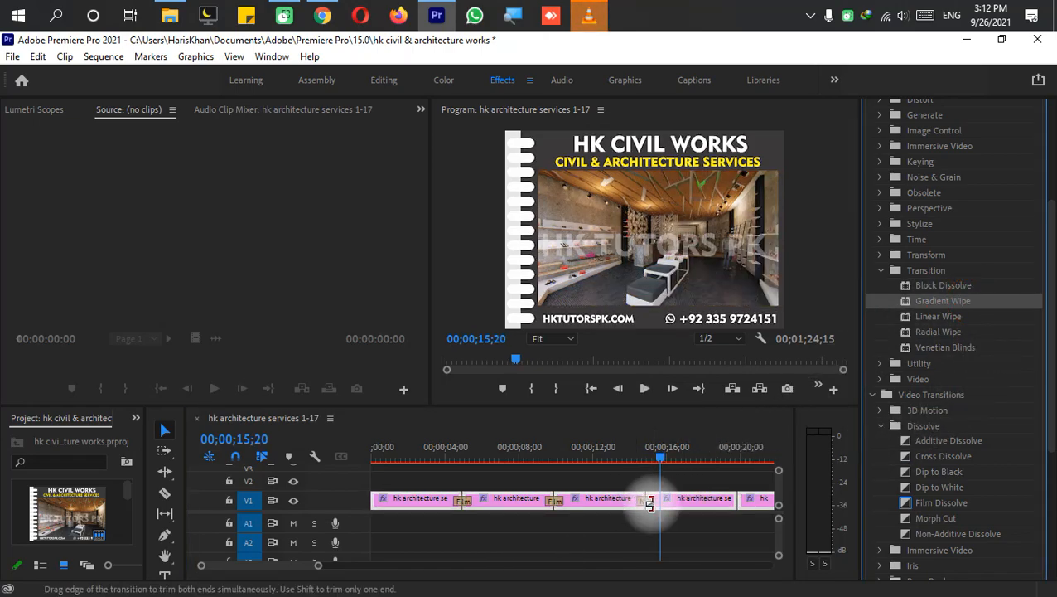
pyautogui.click(628, 450)
pyautogui.press('space')
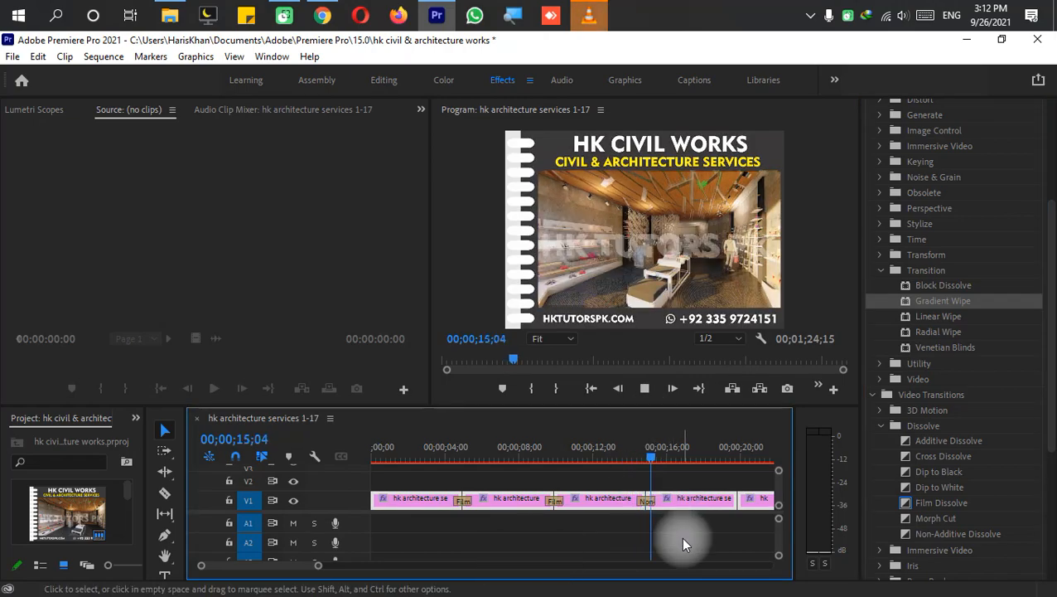
pyautogui.press('space')
# - Replace the transition at the third V1 cut with Page Turn from the Page Peel group and preview it
pyautogui.click(881, 270)
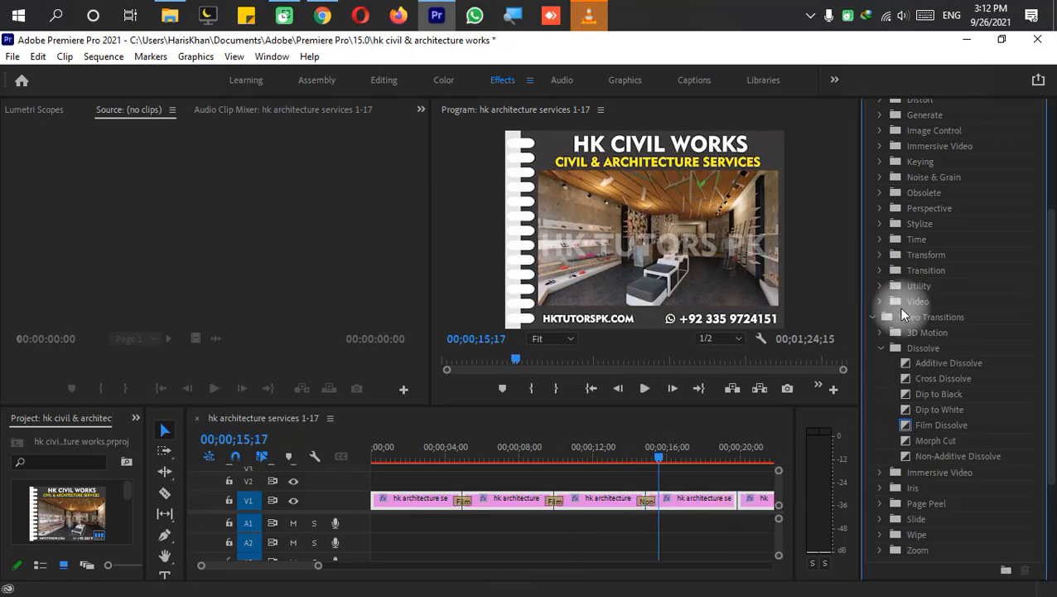
pyautogui.scroll(-1, 925, 474)
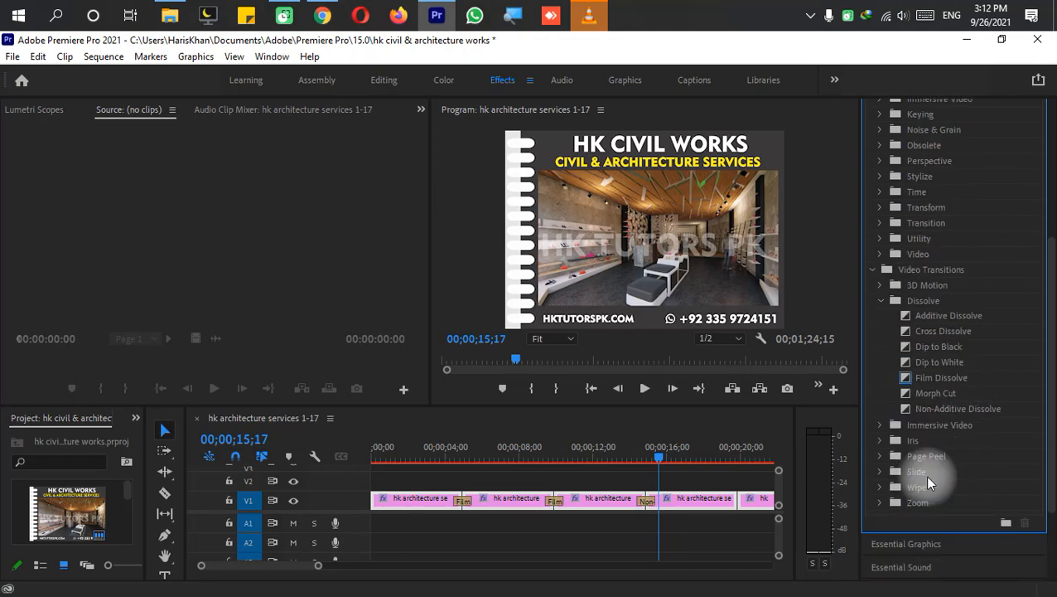
pyautogui.click(881, 456)
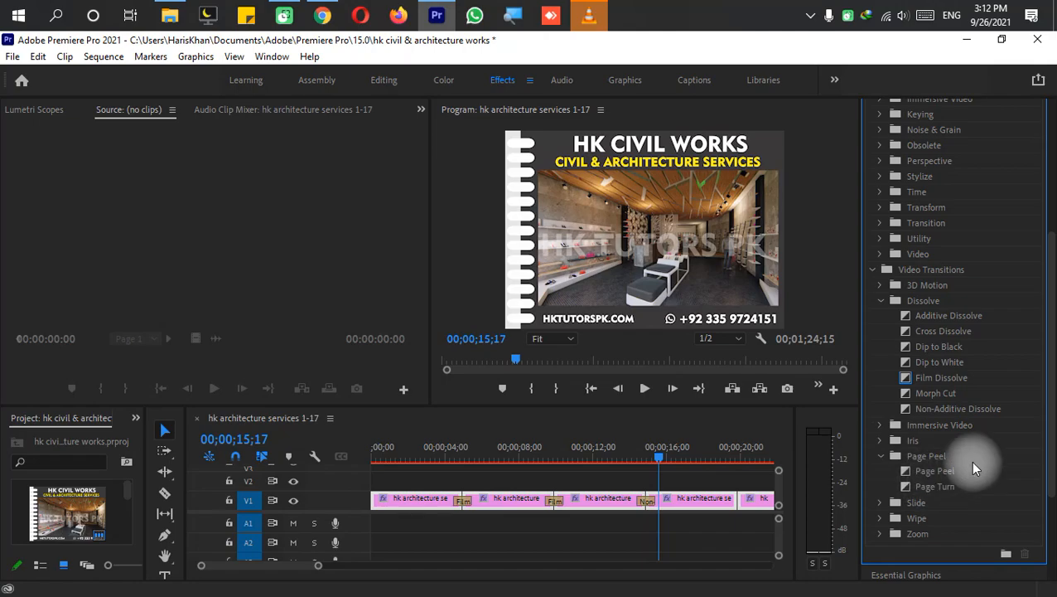
pyautogui.moveTo(950, 487); pyautogui.dragTo(651, 509)
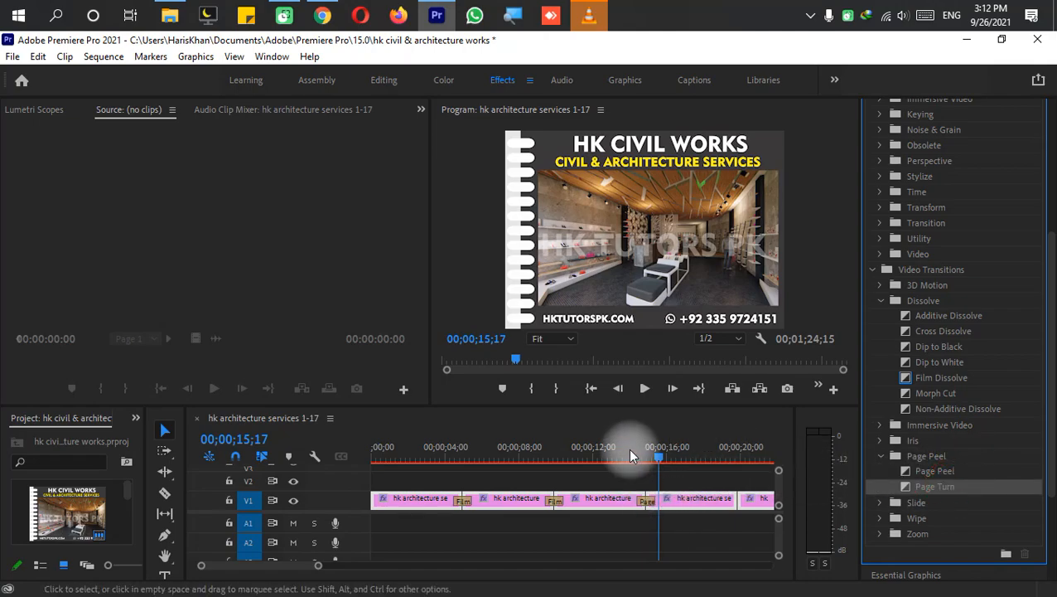
pyautogui.click(628, 449)
pyautogui.press('space')
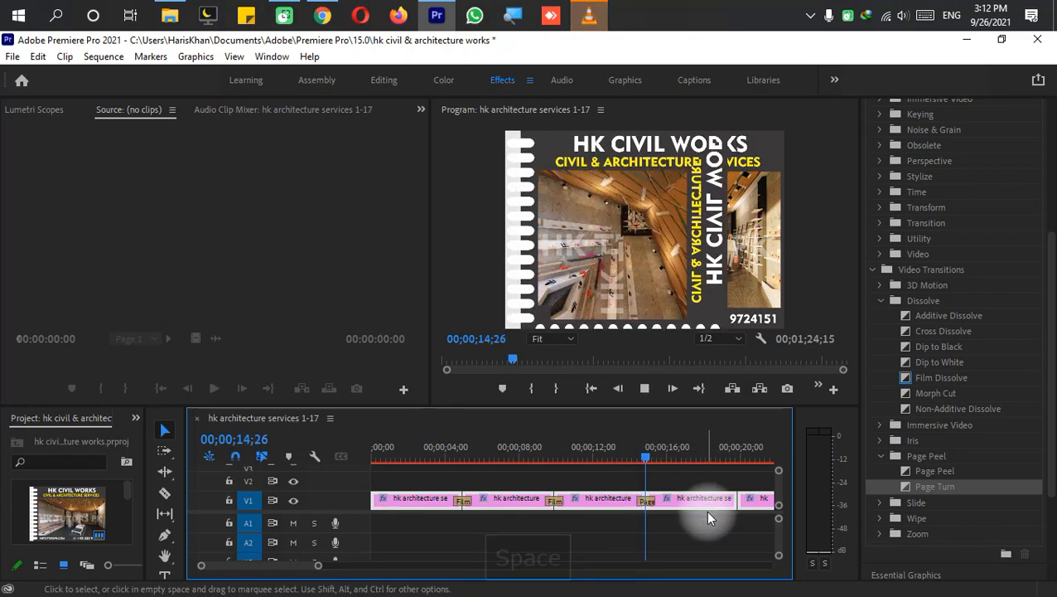
pyautogui.press('space')
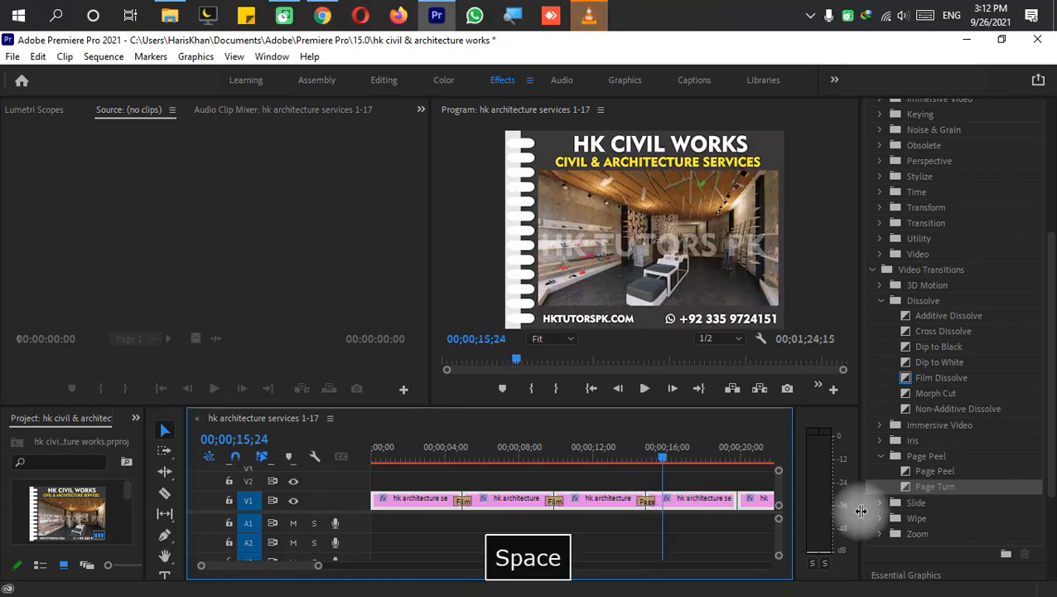
# - Replace the transition at the third V1 cut with Page Peel and preview it
pyautogui.click(934, 470)
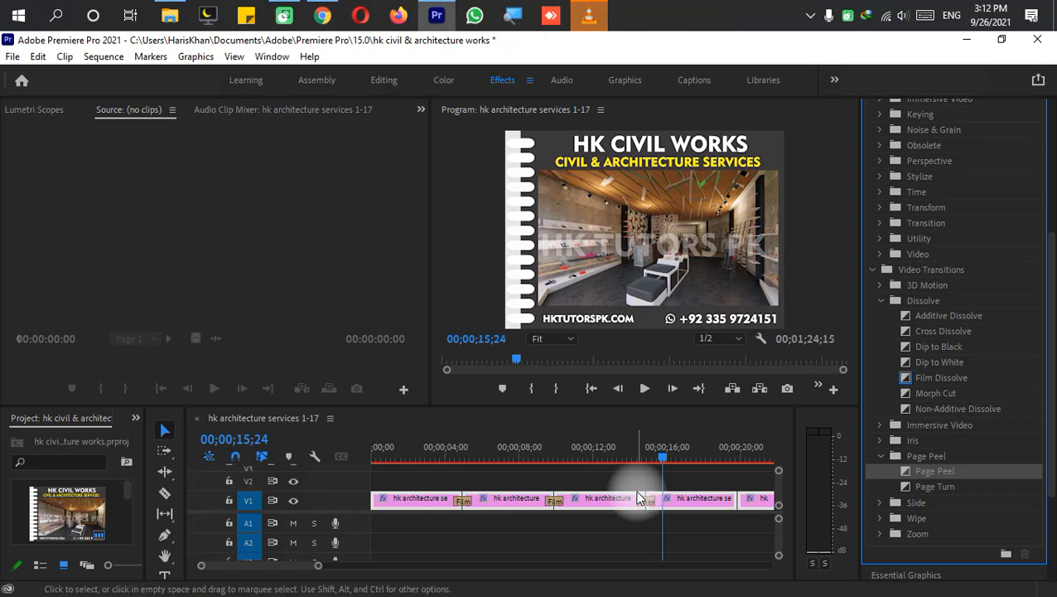
pyautogui.click(627, 454)
pyautogui.press('space')
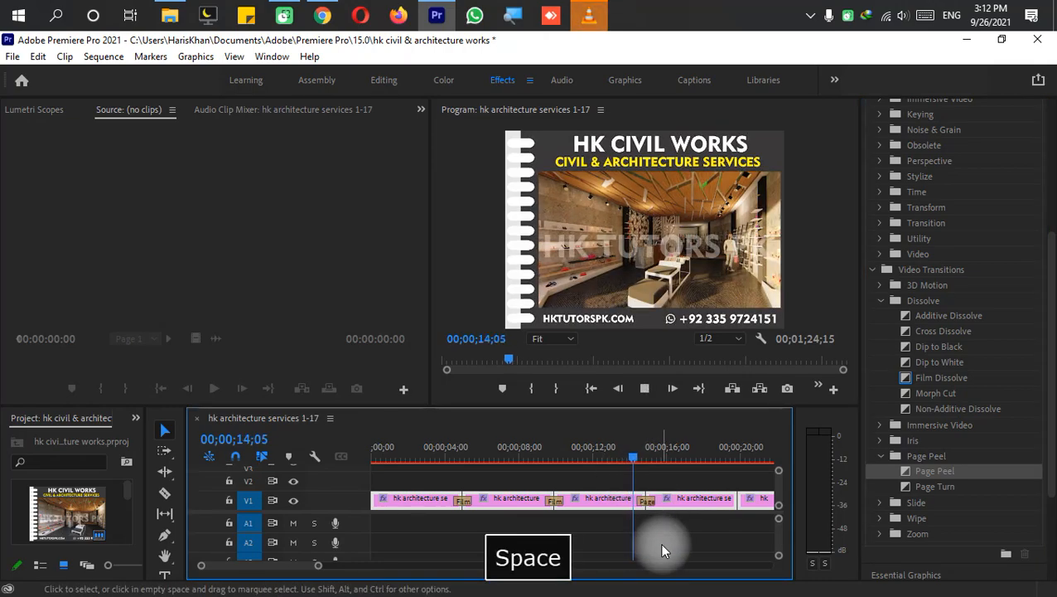
pyautogui.press('space')
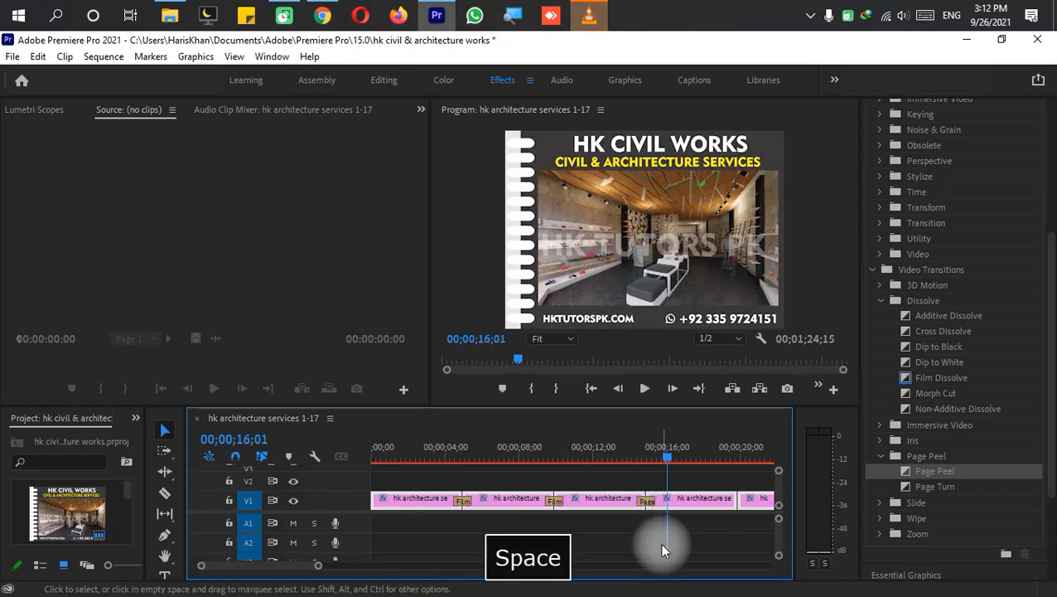
# - Add Page Peel at the fourth V1 cut and set it as the default transition
pyautogui.moveTo(960, 469); pyautogui.dragTo(737, 500)
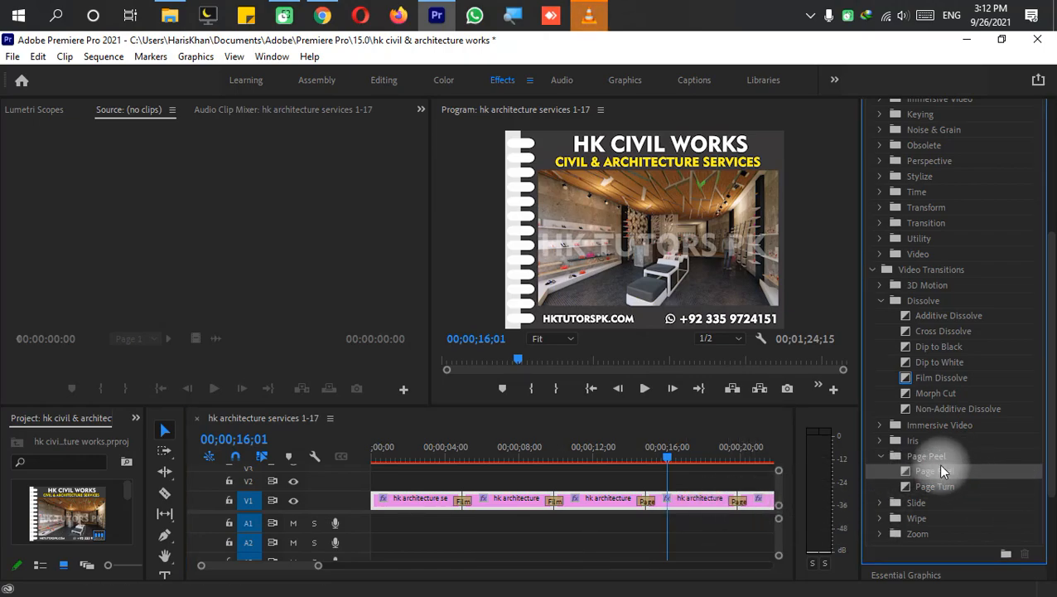
pyautogui.rightClick(938, 469)
pyautogui.click(972, 480)
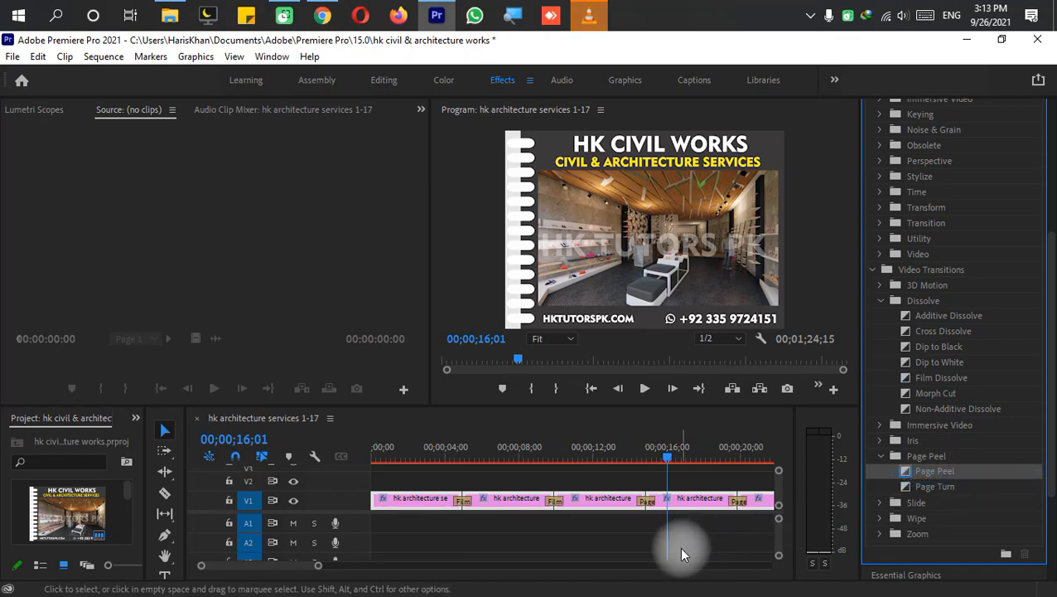
# - Add the Page Peel transition at the fifth and sixth V1 cuts
pyautogui.keyDown('alt'); pyautogui.scroll(-4, 679, 547); pyautogui.keyUp('alt')
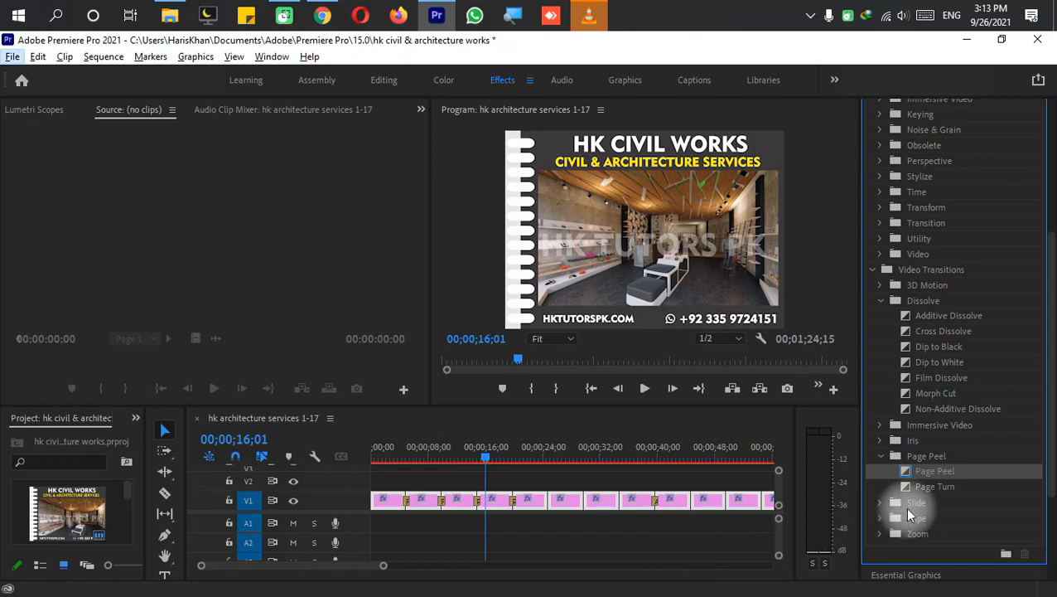
pyautogui.moveTo(938, 470); pyautogui.dragTo(566, 501)
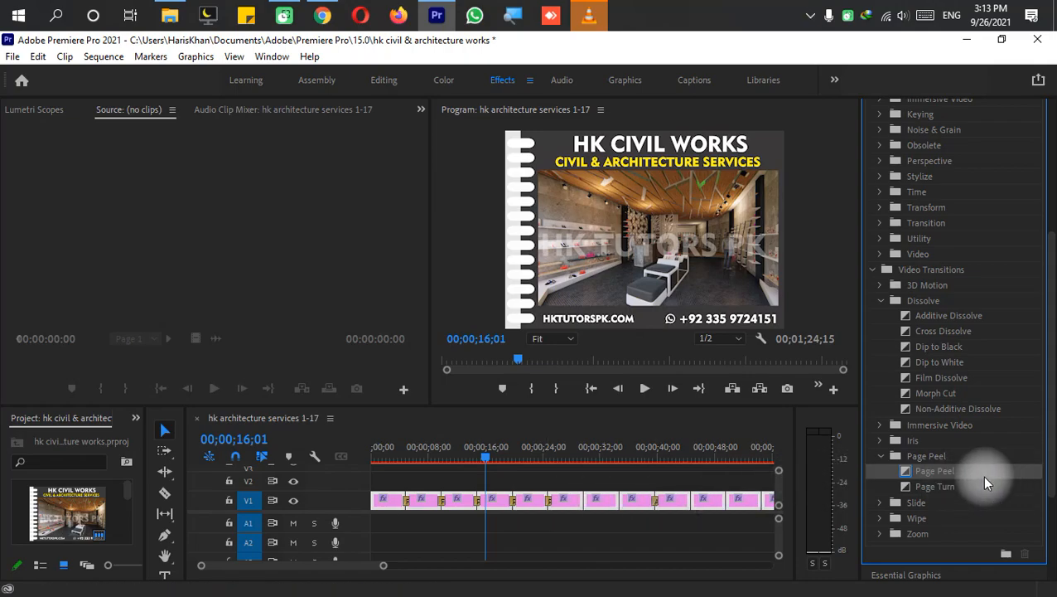
pyautogui.moveTo(974, 478); pyautogui.dragTo(892, 473)
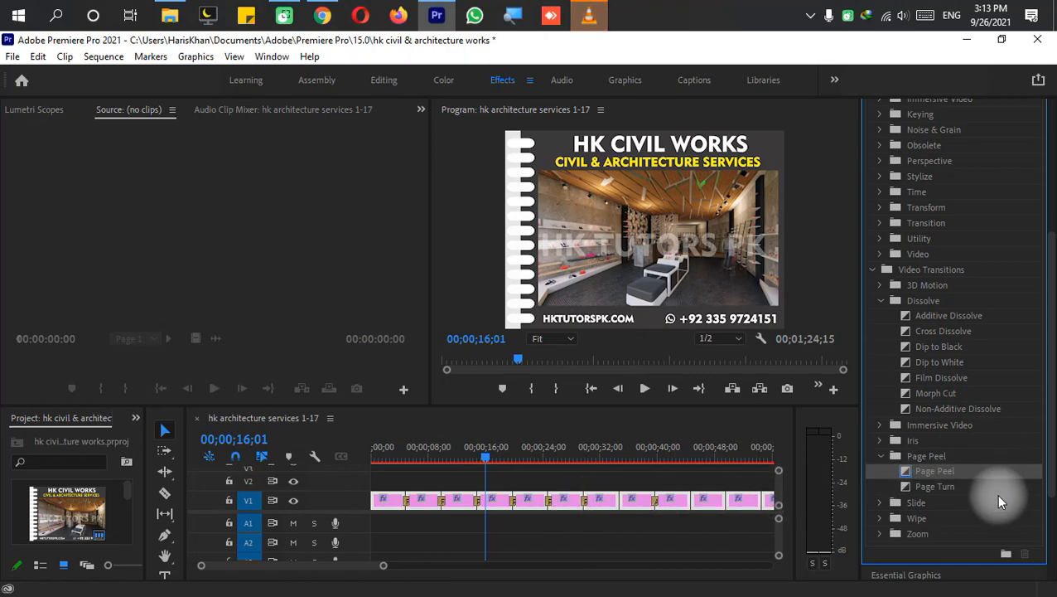
# - Add the Slide transition from the Slide group at the ninth V1 cut and preview it
pyautogui.click(880, 503)
pyautogui.scroll(-2, 920, 531)
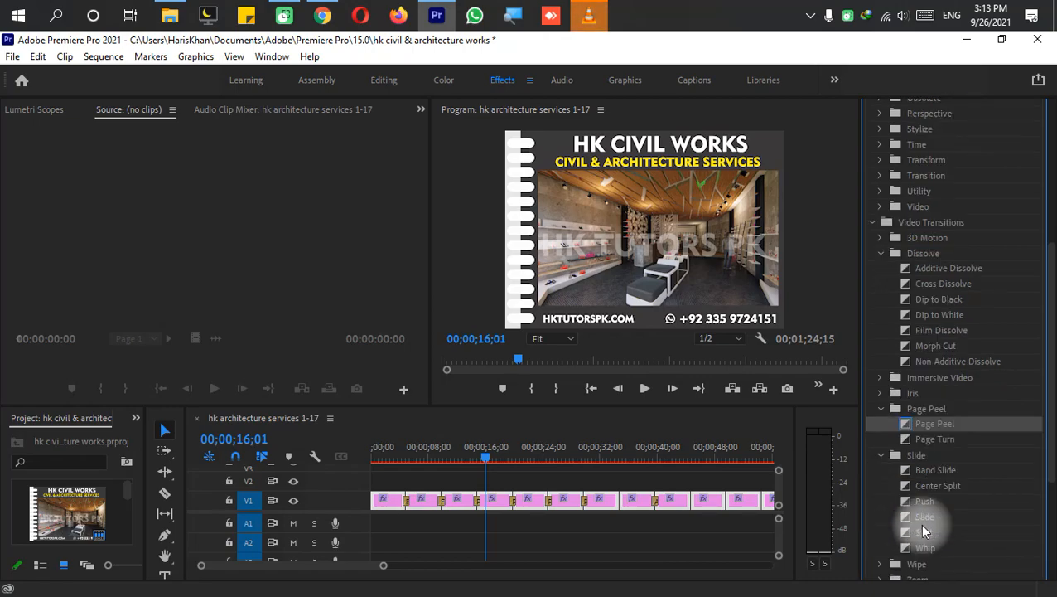
pyautogui.moveTo(935, 514); pyautogui.dragTo(696, 494)
pyautogui.click(687, 452)
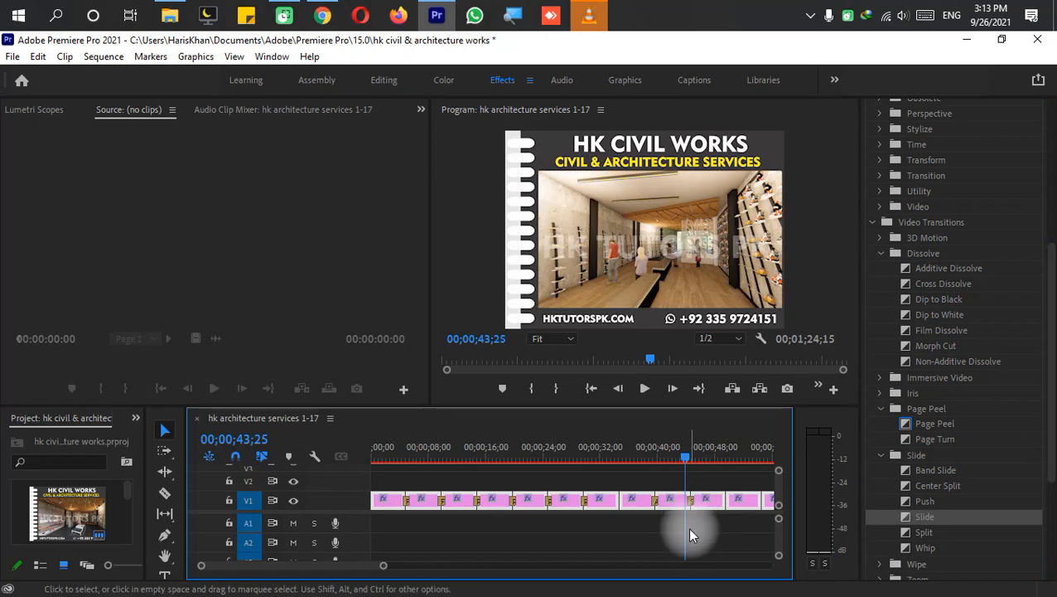
pyautogui.press('space')
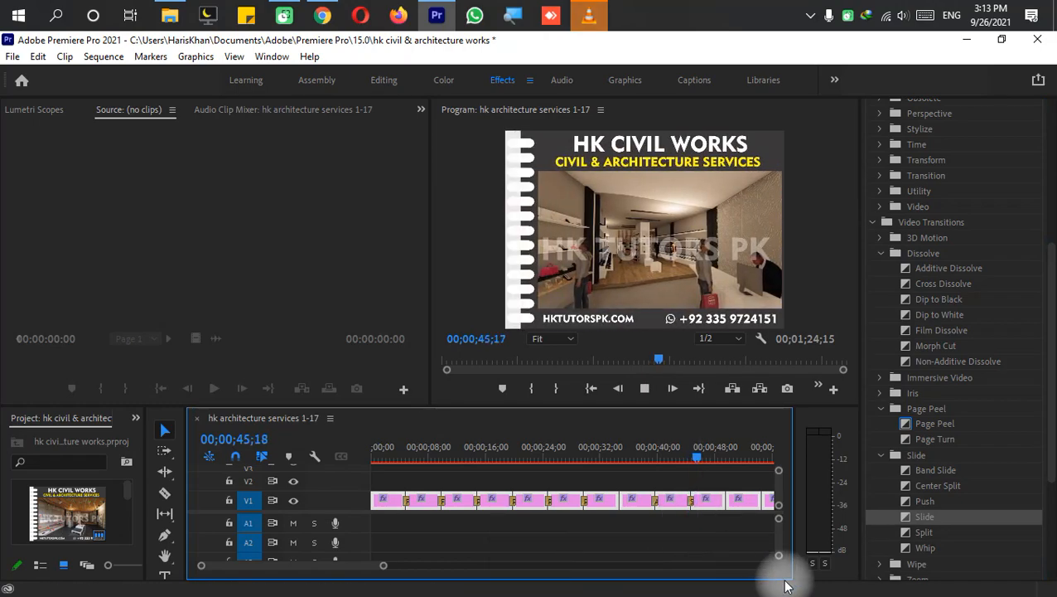
pyautogui.press('space')
# - Add the Split transition at the tenth V1 cut and preview it
pyautogui.moveTo(953, 534); pyautogui.dragTo(739, 503)
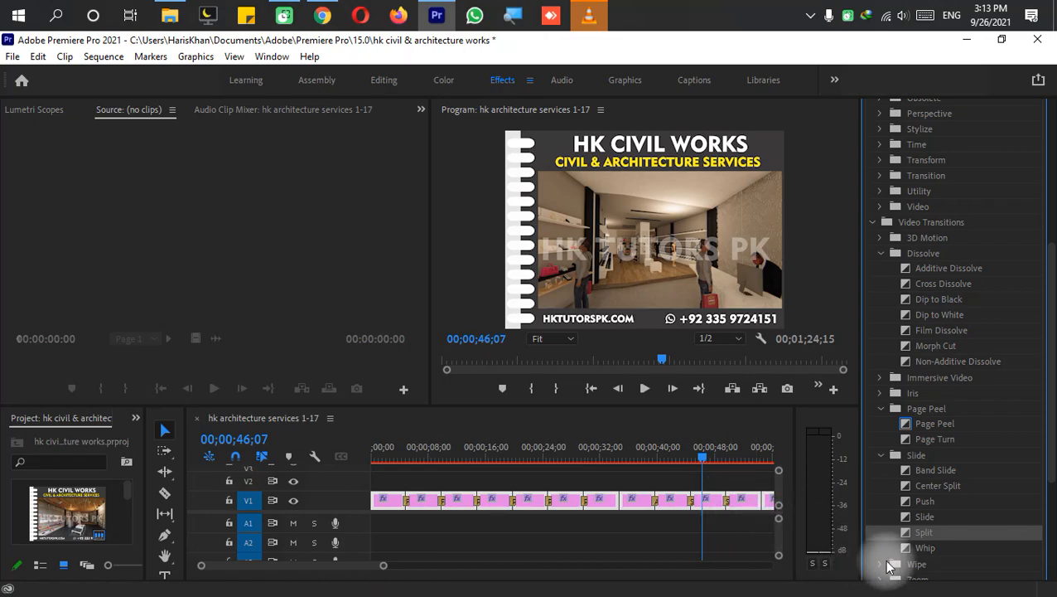
pyautogui.press('space')
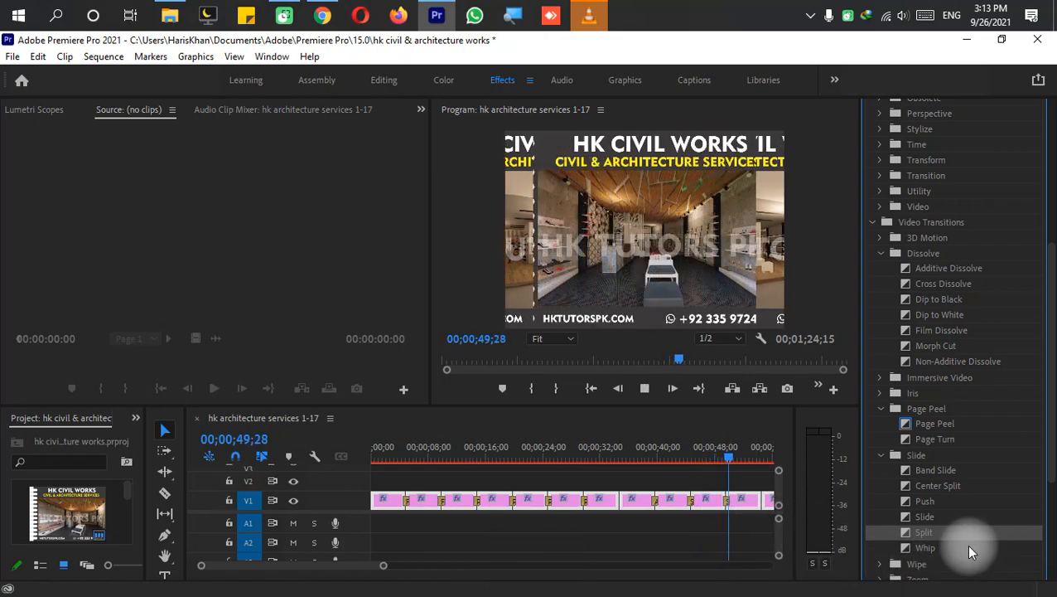
pyautogui.press('space')
# - Add Checker Wipe from the Wipe group centred on the eleventh V1 cut and preview it
pyautogui.scroll(-2, 962, 530)
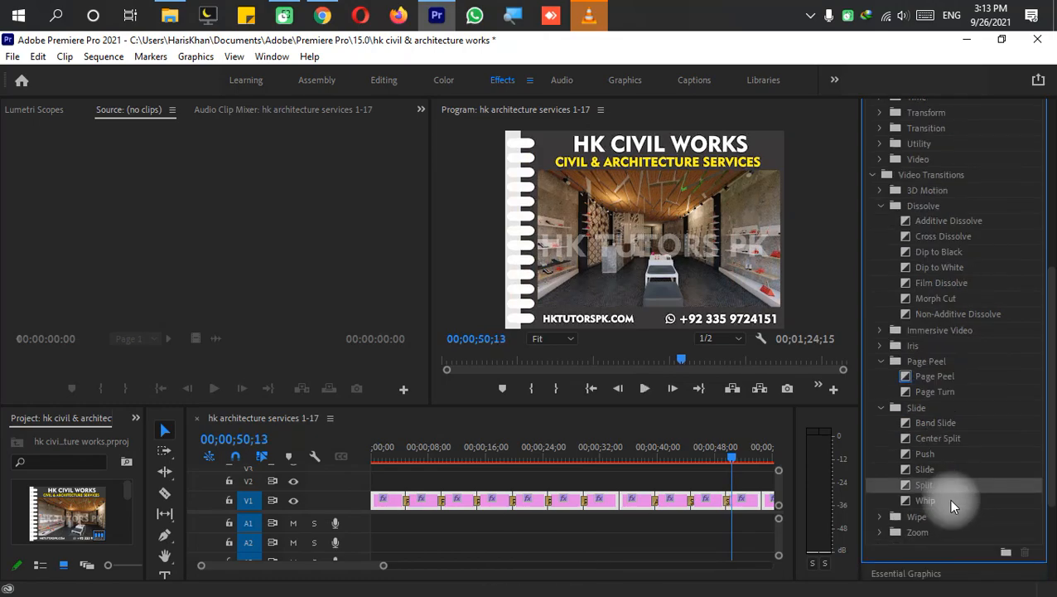
pyautogui.click(878, 514)
pyautogui.scroll(-2, 953, 509)
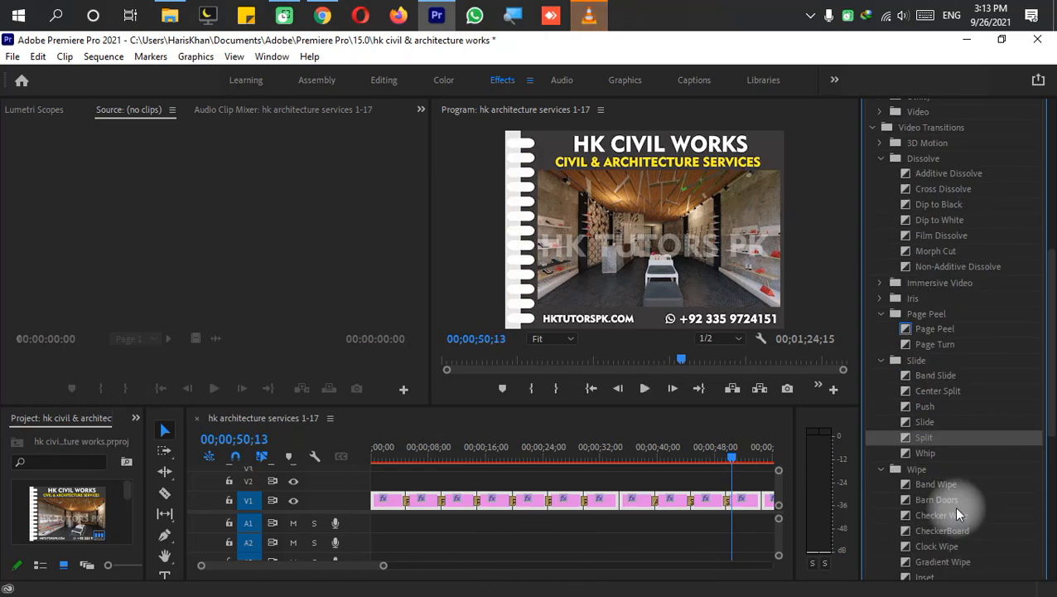
pyautogui.moveTo(957, 514); pyautogui.dragTo(760, 514)
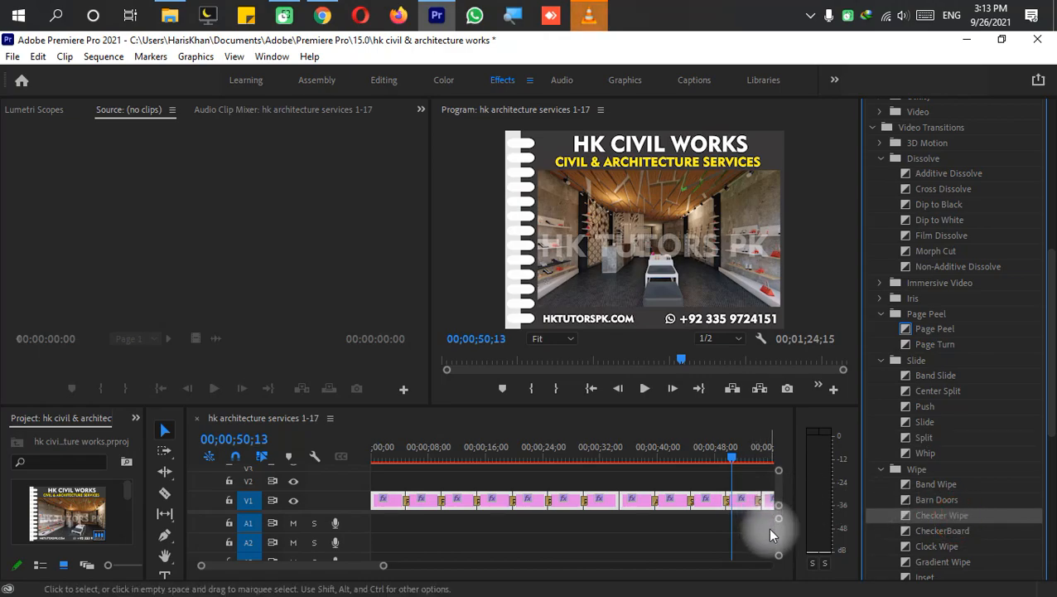
pyautogui.scroll(1, 768, 527)
pyautogui.scroll(3, 768, 527)
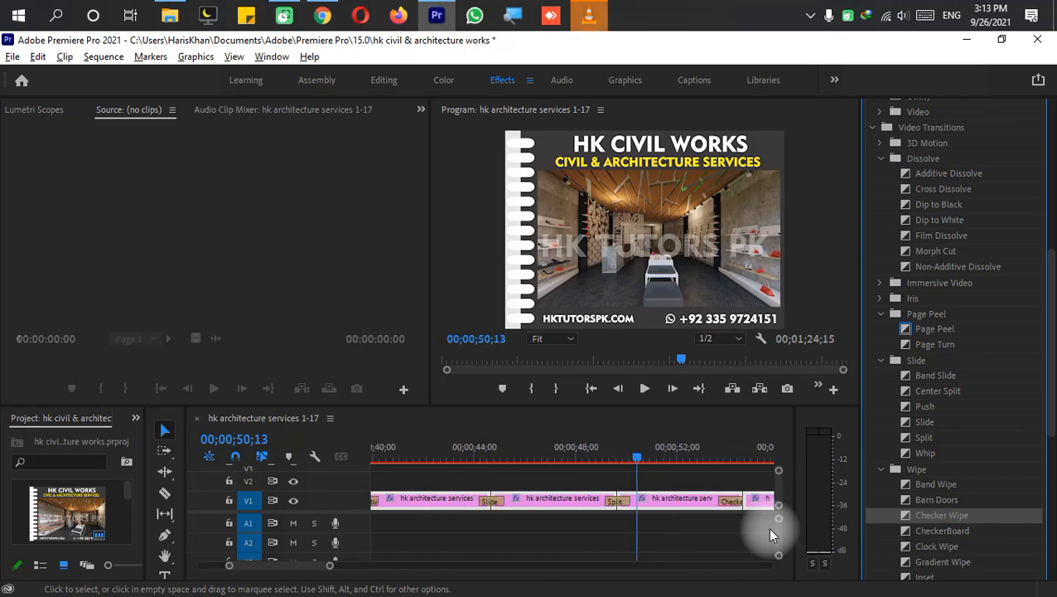
pyautogui.moveTo(967, 522); pyautogui.dragTo(752, 503)
pyautogui.moveTo(943, 515); pyautogui.dragTo(751, 502)
pyautogui.click(723, 451)
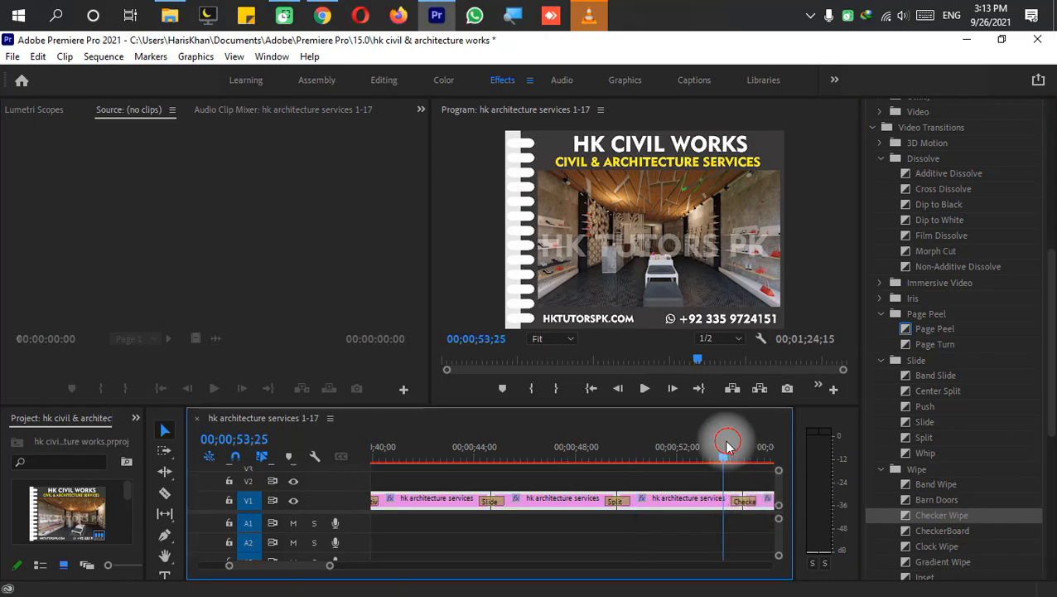
pyautogui.press('space')
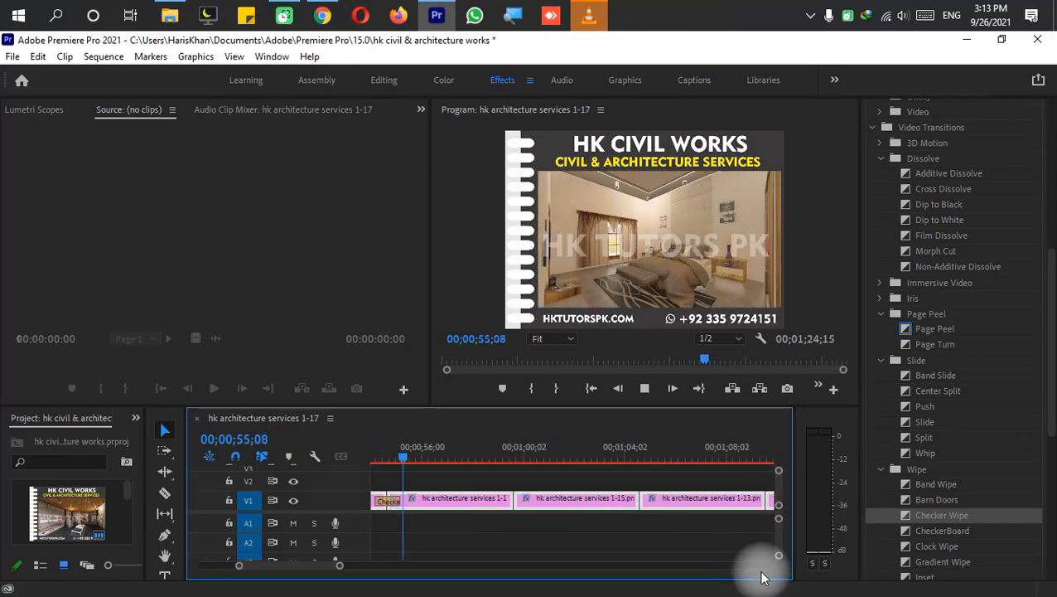
pyautogui.scroll(-1, 999, 518)
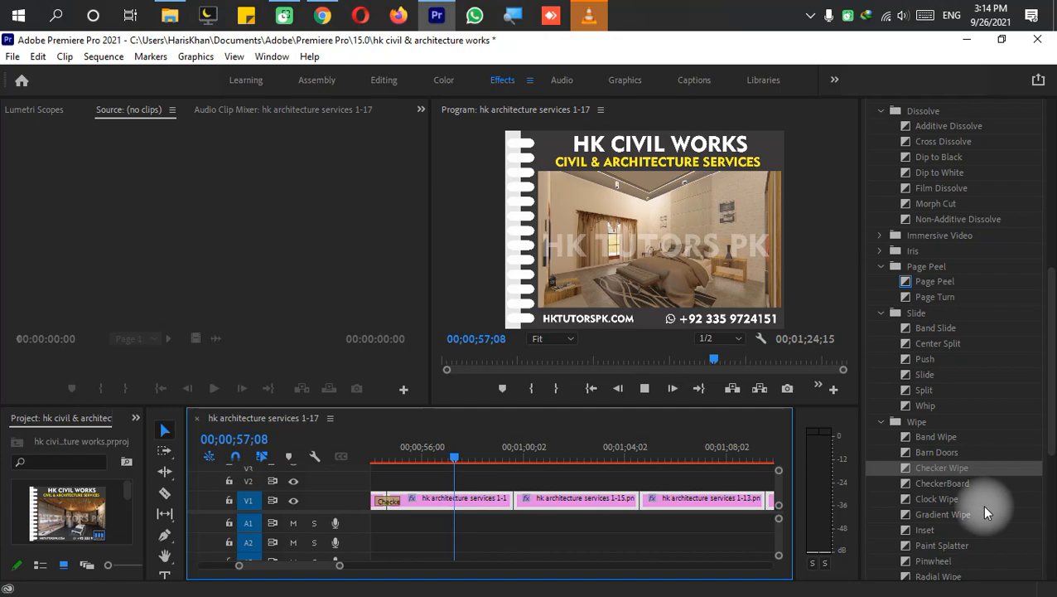
pyautogui.press('space')
# - Add Cross Zoom from the Zoom group at the thirteenth V1 cut and preview it
pyautogui.scroll(-1, 953, 464)
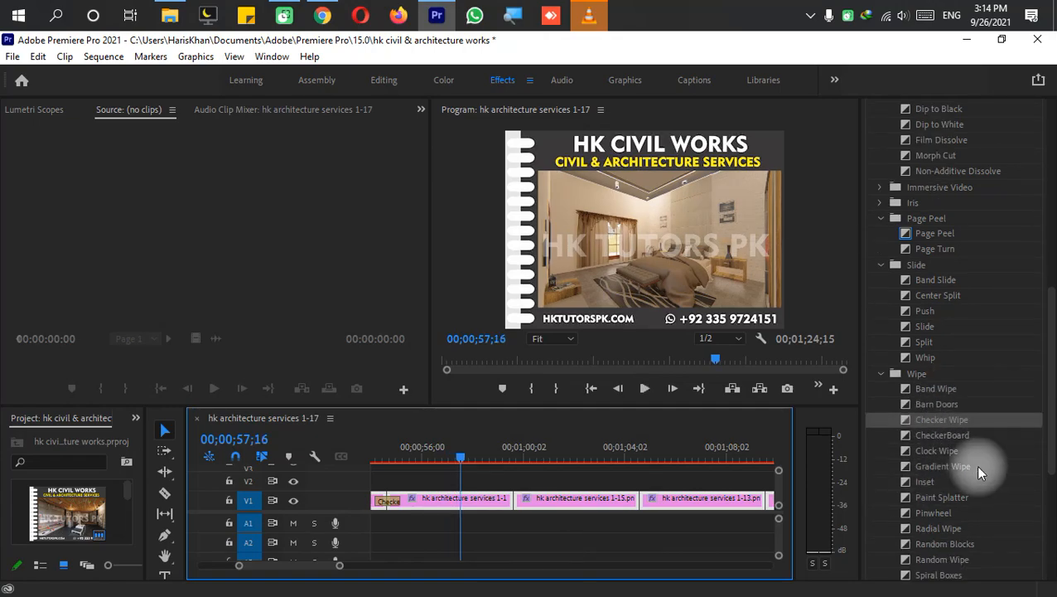
pyautogui.moveTo(1049, 448); pyautogui.dragTo(979, 511)
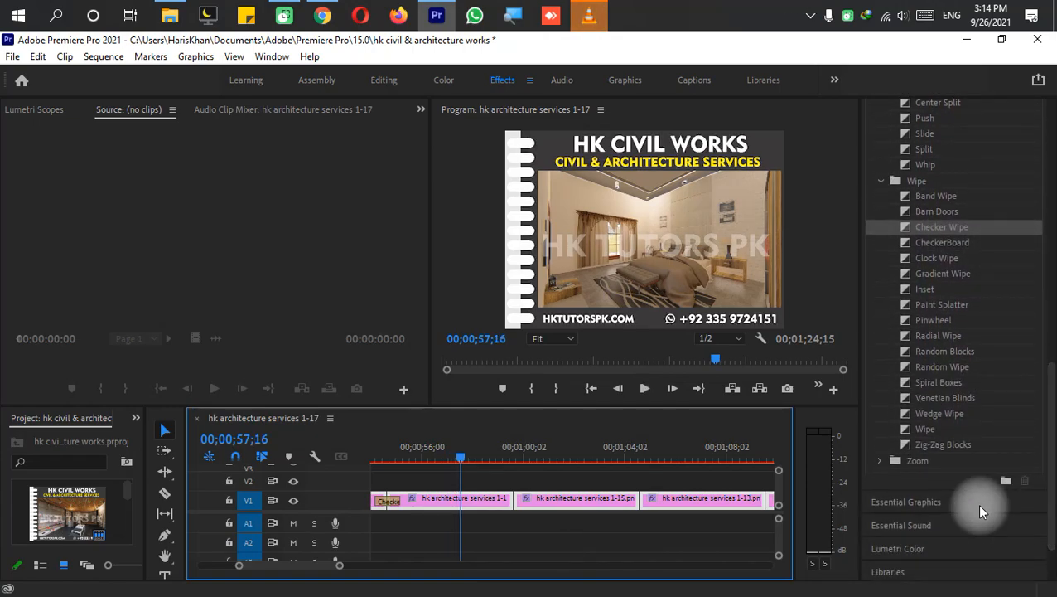
pyautogui.click(880, 460)
pyautogui.moveTo(983, 431); pyautogui.dragTo(637, 491)
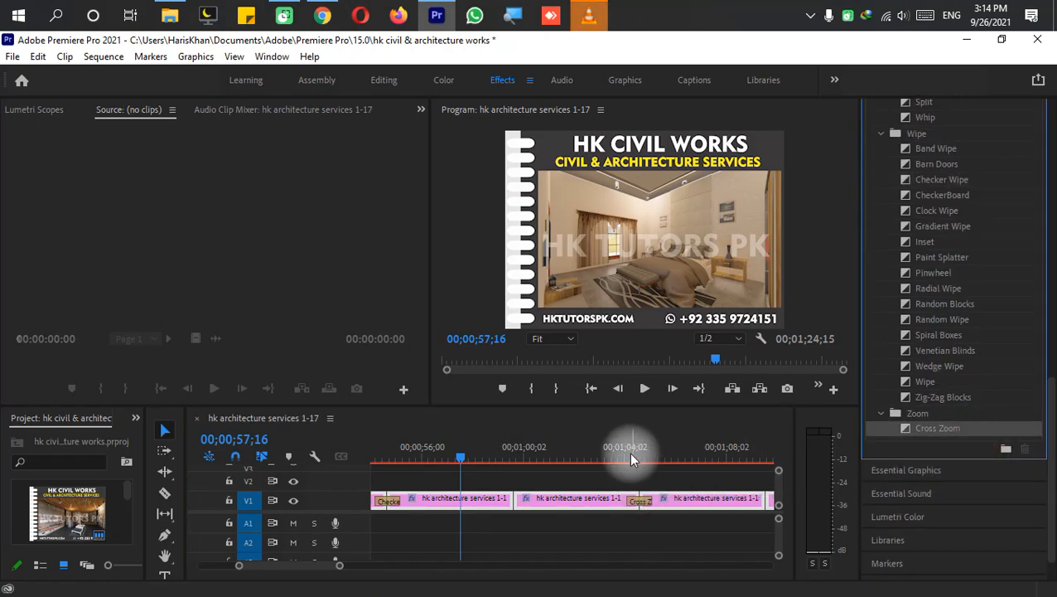
pyautogui.click(629, 455)
pyautogui.press('space')
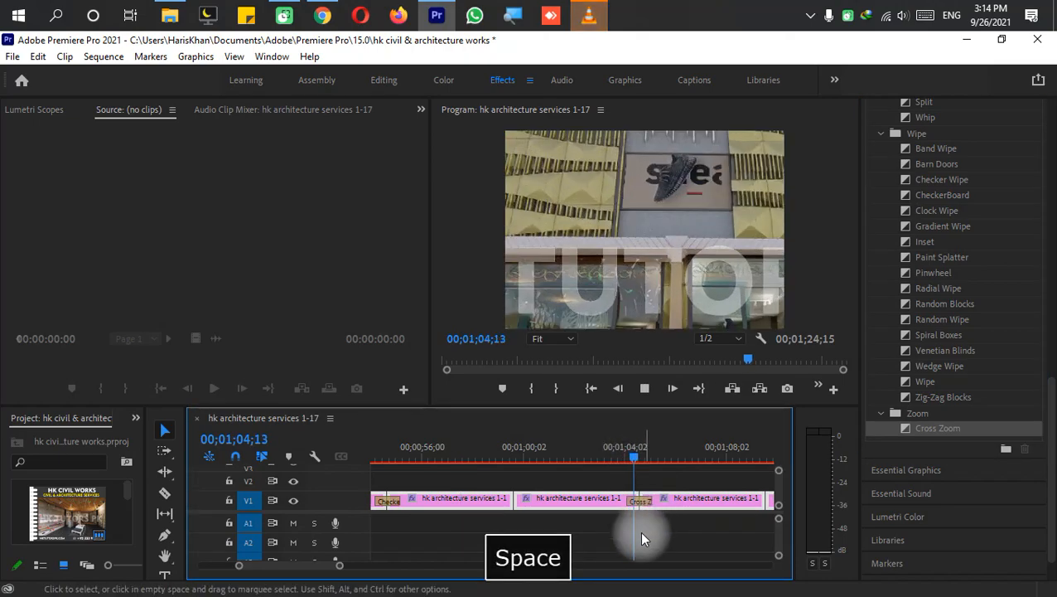
pyautogui.press('space')
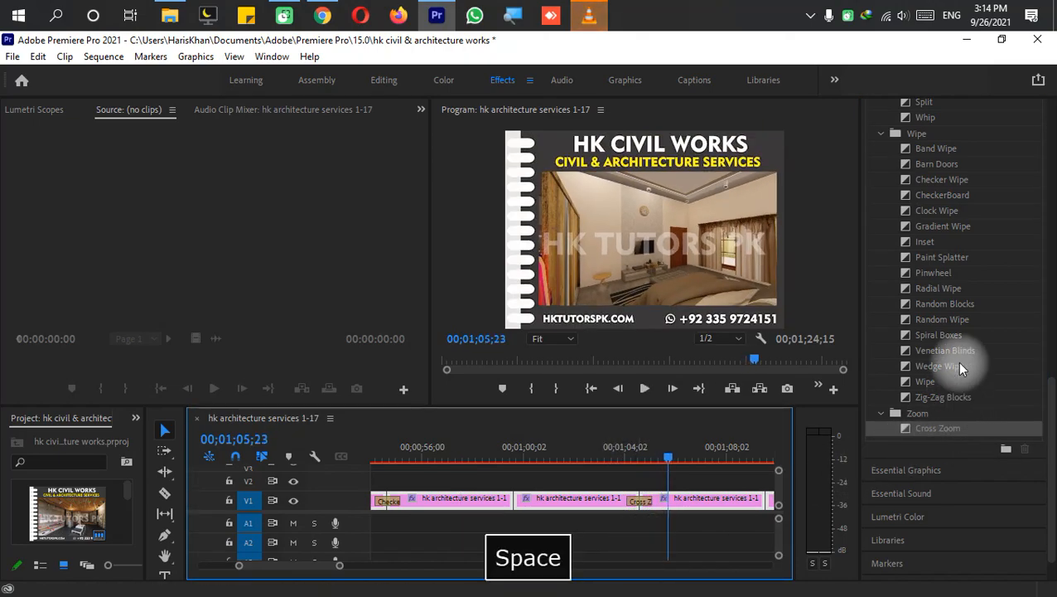
# - Collapse the Wipe, Zoom, Slide and Dissolve groups in the video transitions list
pyautogui.scroll(1, 966, 364)
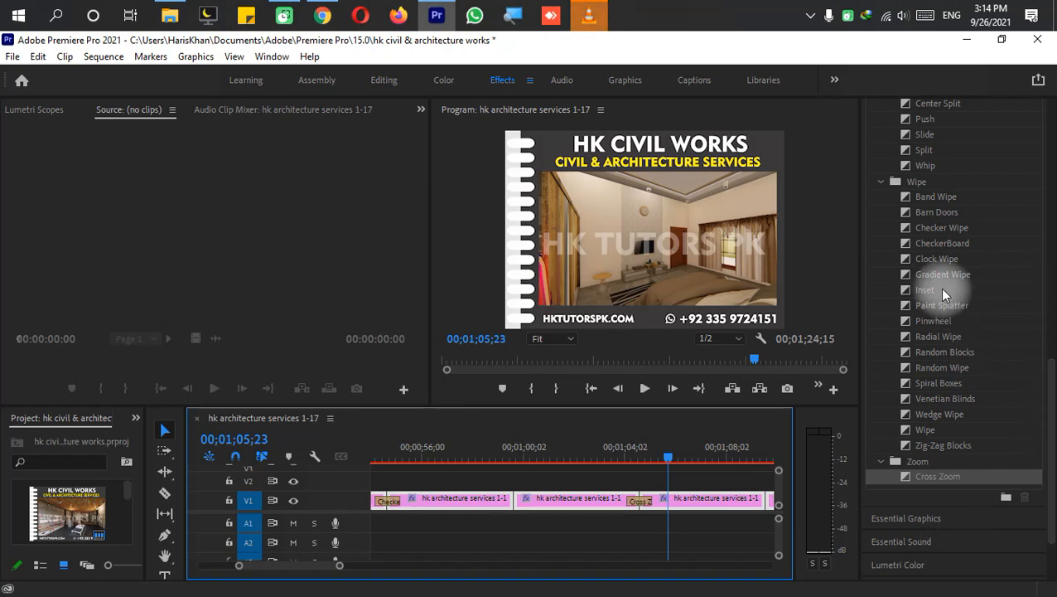
pyautogui.click(882, 183)
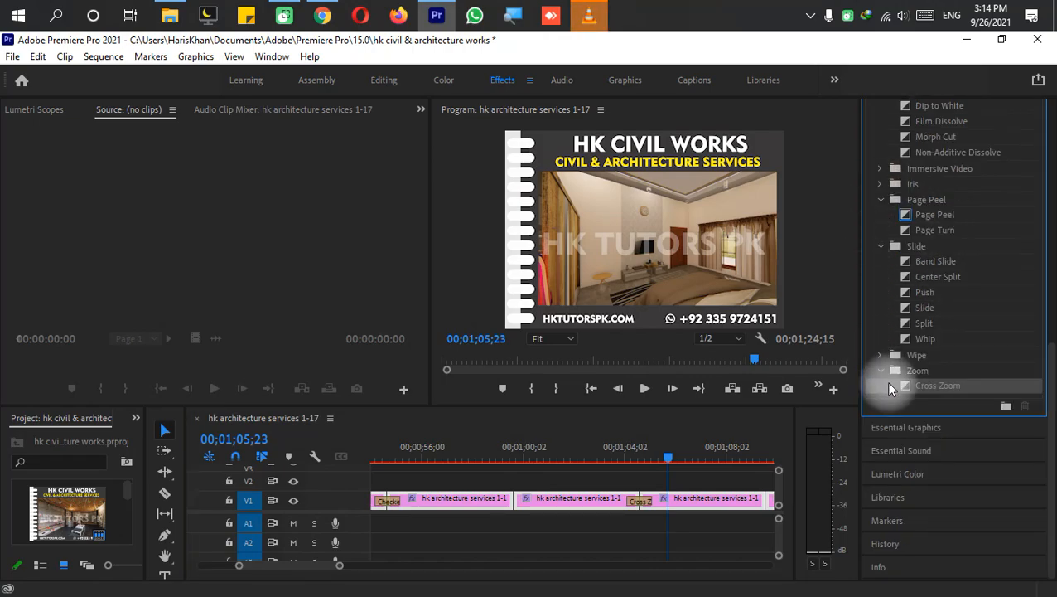
pyautogui.click(883, 375)
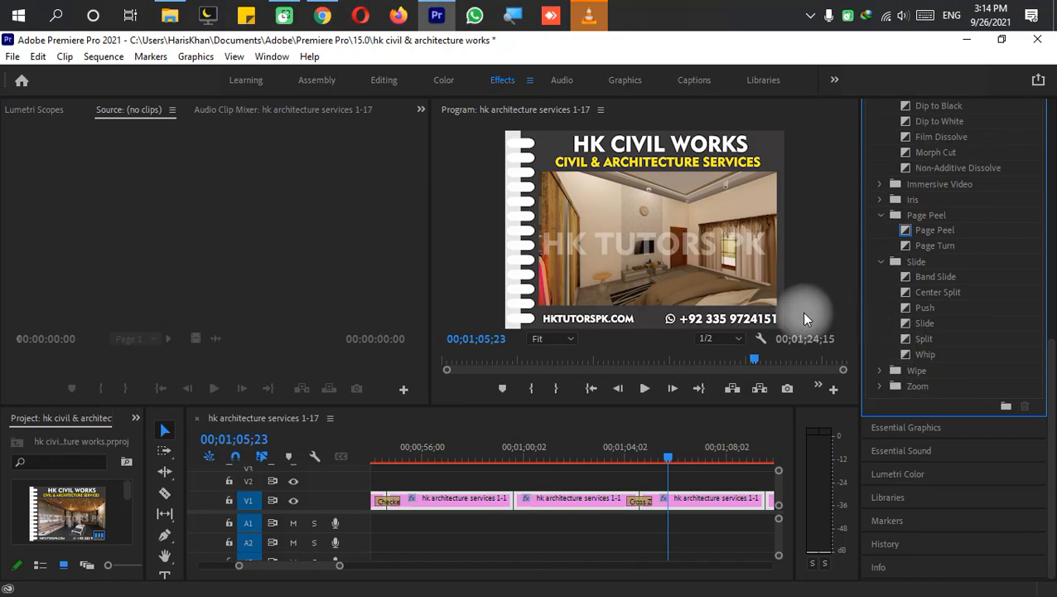
pyautogui.click(879, 264)
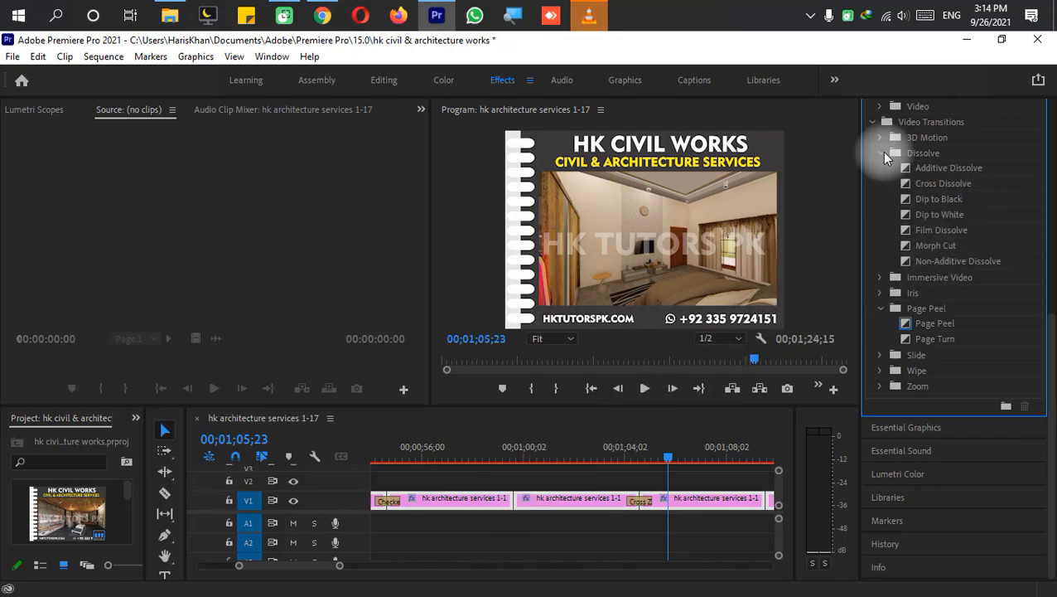
pyautogui.click(882, 153)
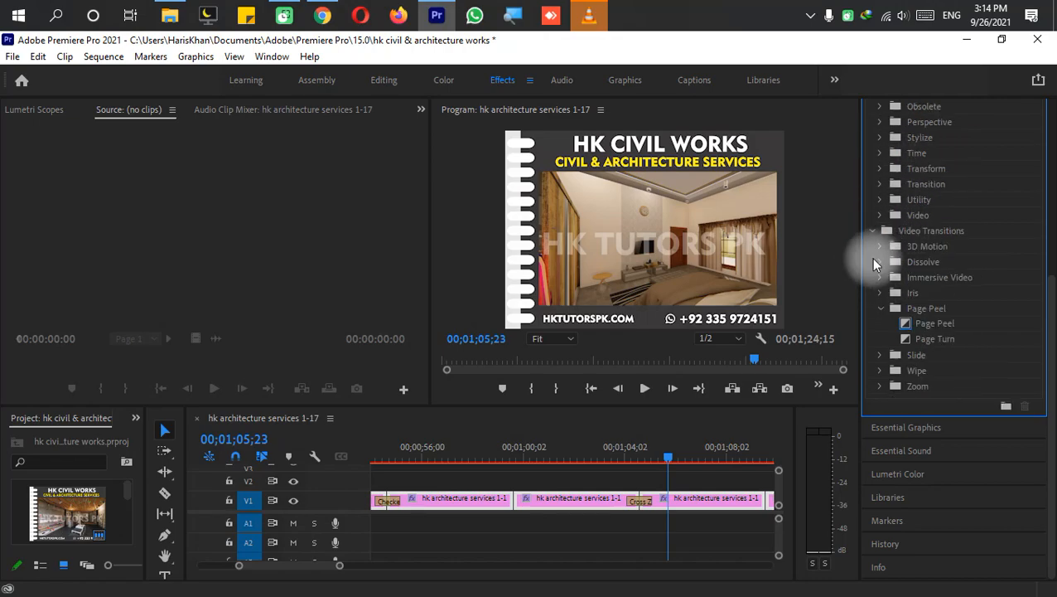
# - Add Cube Spin from the 3D Motion group at the twelfth V1 cut and play across it twice to check it
pyautogui.click(878, 247)
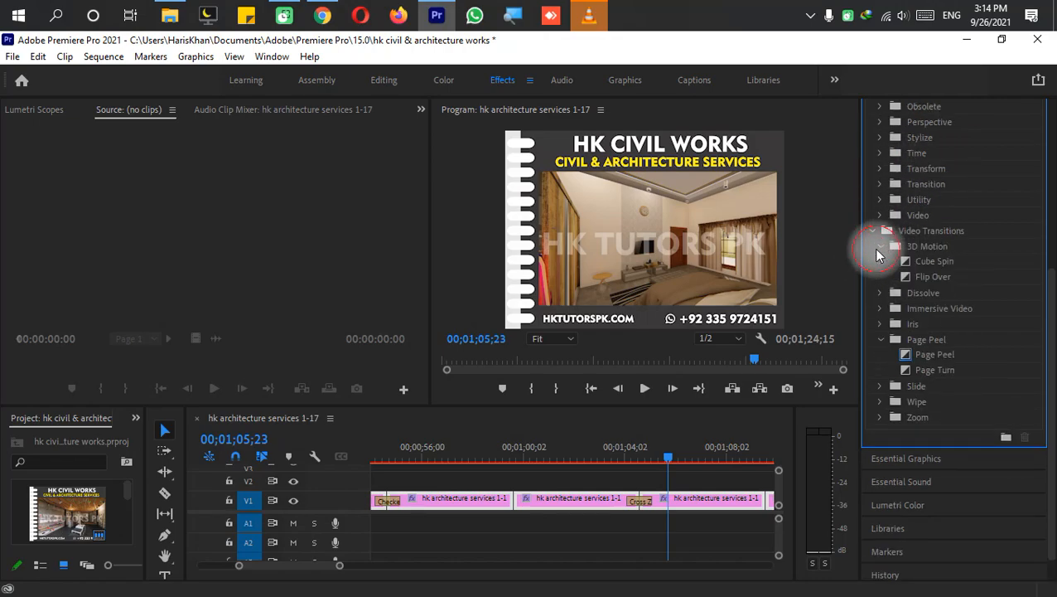
pyautogui.moveTo(938, 260); pyautogui.dragTo(513, 497)
pyautogui.click(503, 448)
pyautogui.press('space')
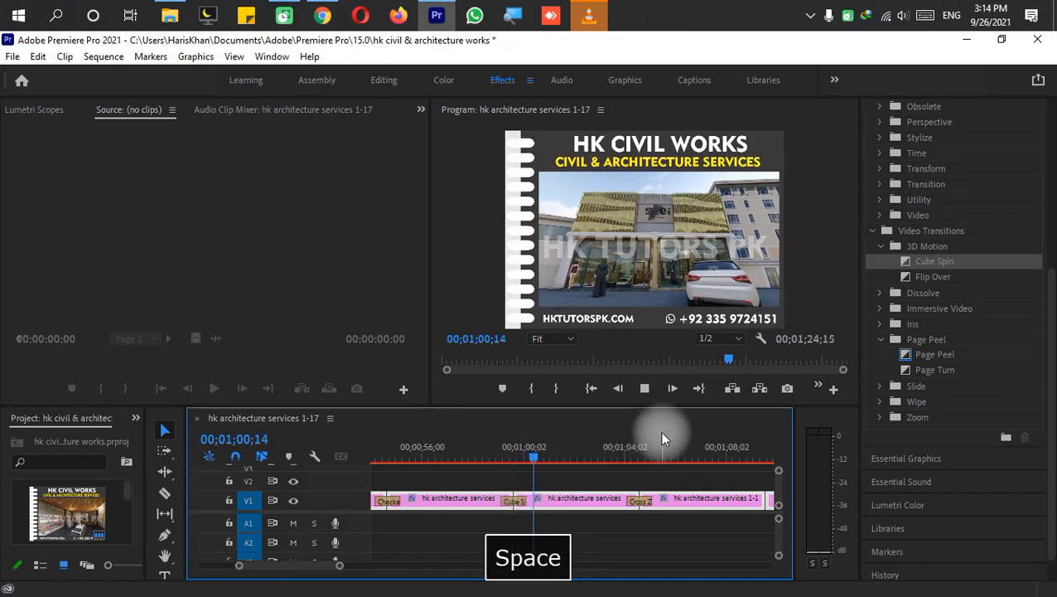
pyautogui.press('space')
pyautogui.click(487, 456)
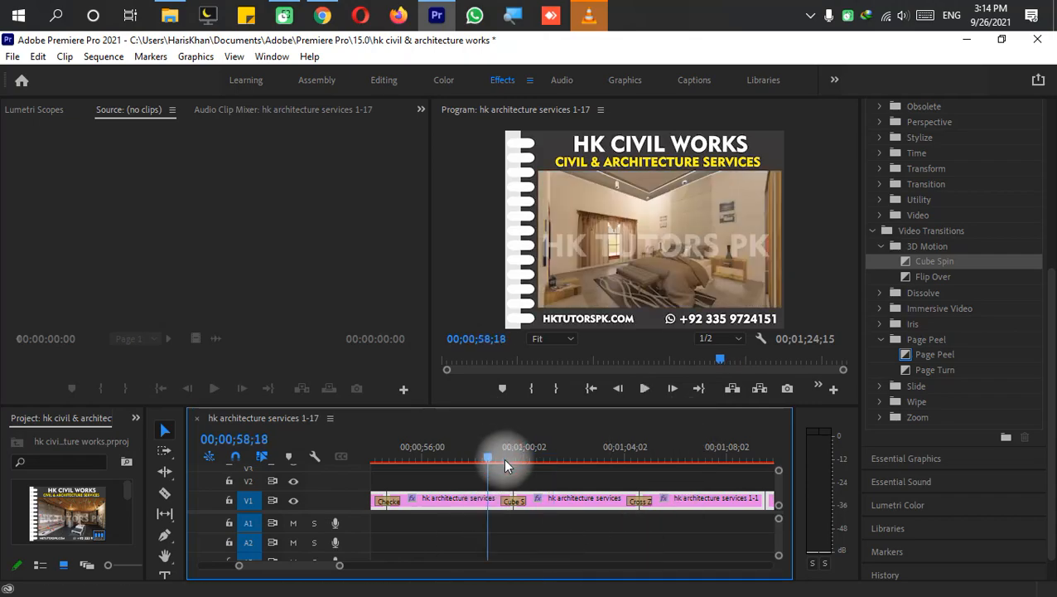
pyautogui.press('space')
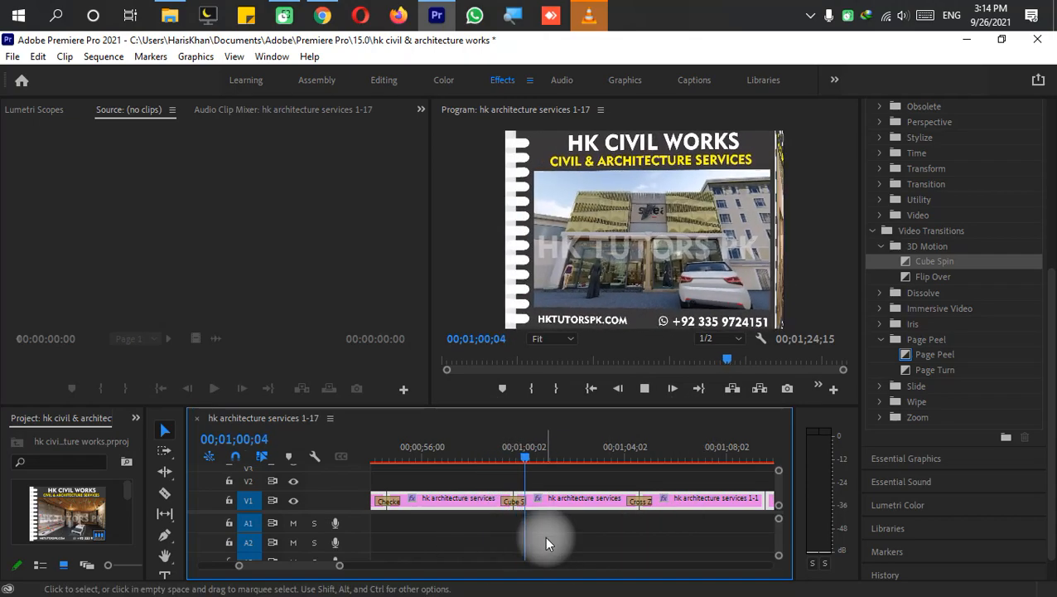
pyautogui.press('space')
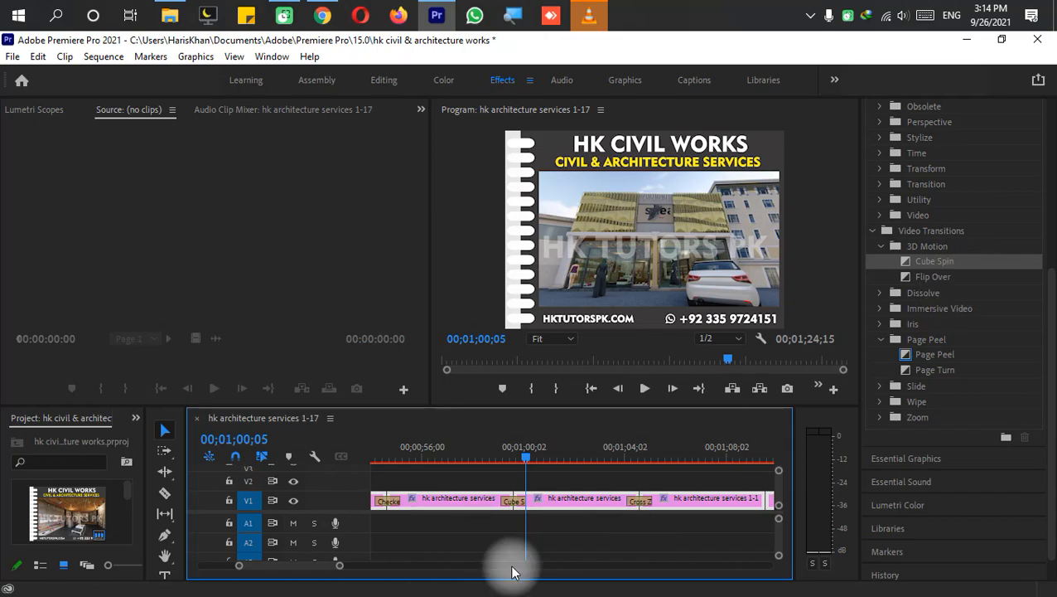
# - Try Flip Over from the 3D Motion group on the fourteenth V1 cut and play across it to check it
pyautogui.scroll(5, 589, 475)
pyautogui.scroll(-5, 591, 481)
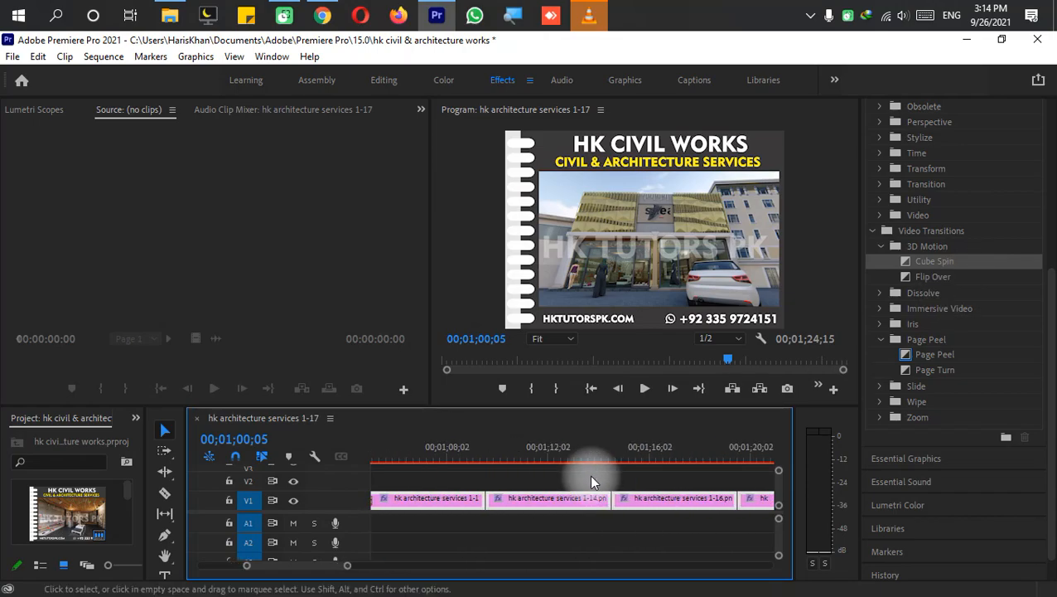
pyautogui.scroll(2, 589, 474)
pyautogui.moveTo(957, 276); pyautogui.dragTo(556, 500)
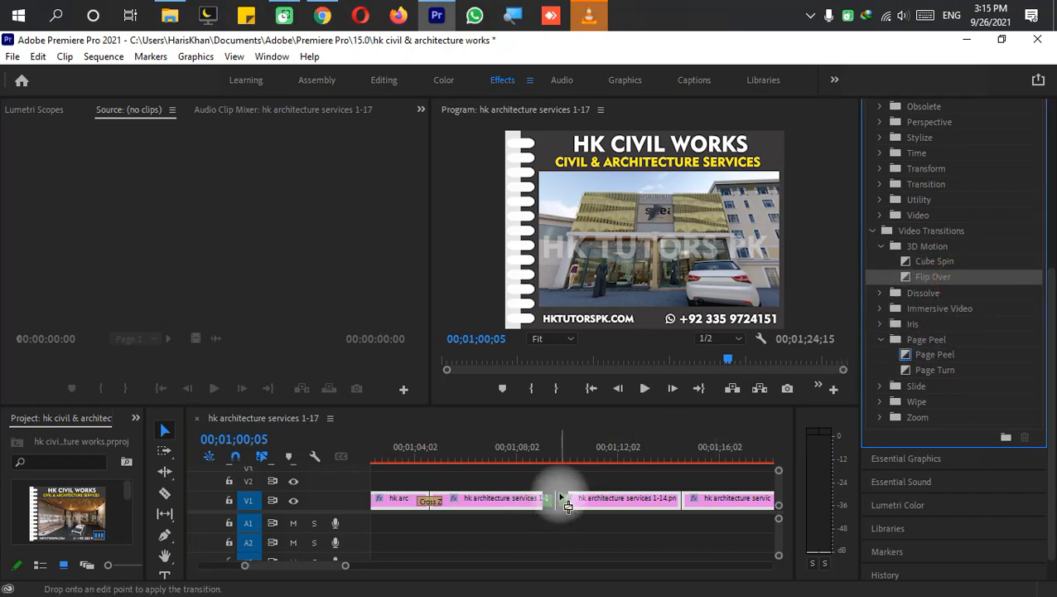
pyautogui.click(527, 461)
pyautogui.press('space')
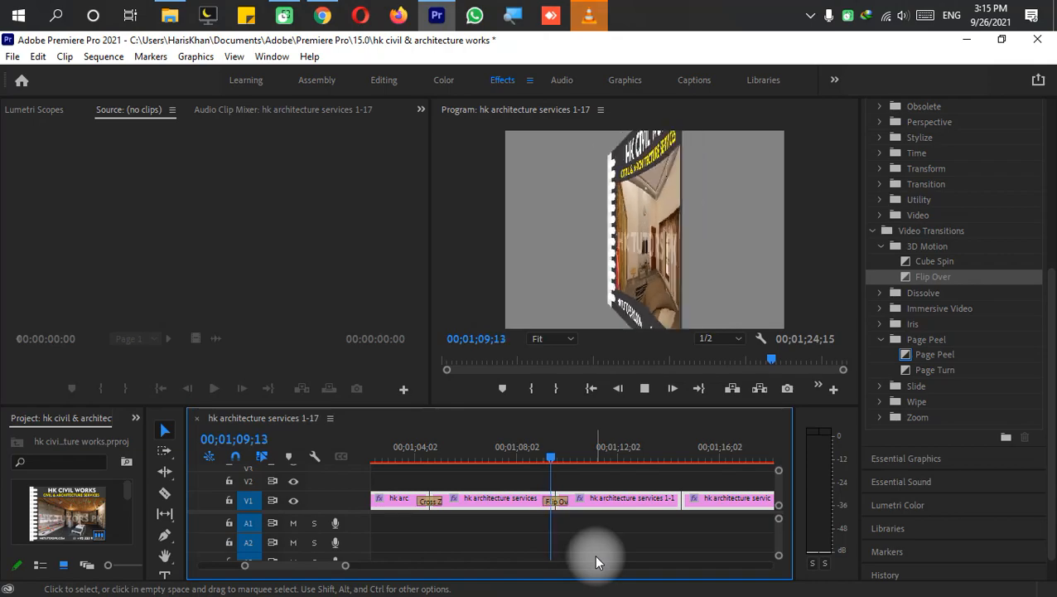
pyautogui.press('space')
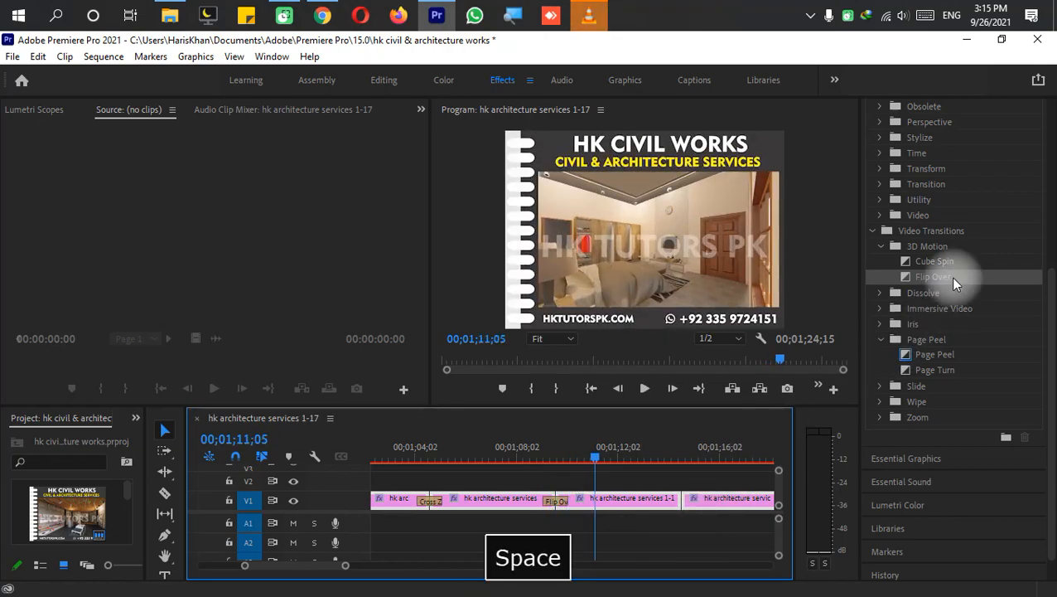
# - Apply Cube Spin from the 3D Motion group to the fourteenth and fifteenth V1 cuts, replacing Flip Over on the fourteenth
pyautogui.moveTo(934, 261); pyautogui.dragTo(555, 500)
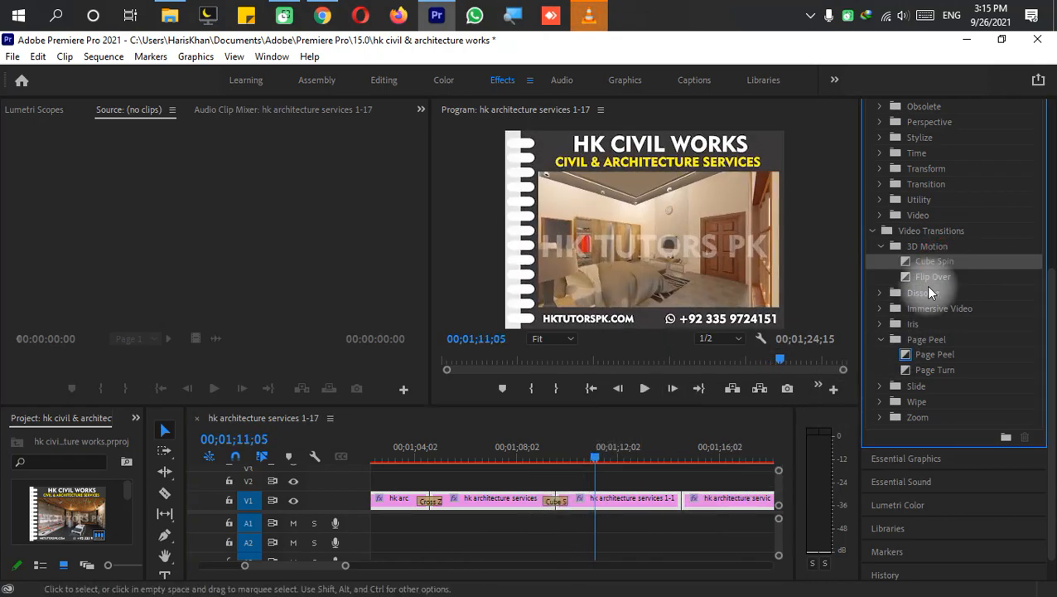
pyautogui.moveTo(926, 264); pyautogui.dragTo(684, 500)
# - Add Page Turn from the Page Peel group centred on the last V1 cut and preview it
pyautogui.scroll(-5, 678, 501)
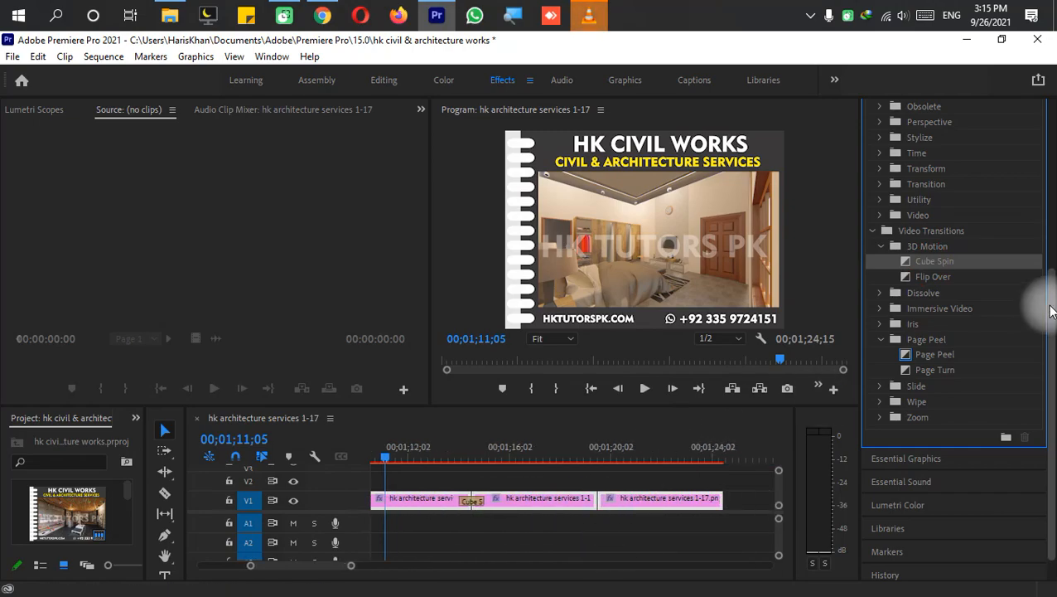
pyautogui.moveTo(948, 372); pyautogui.dragTo(599, 500)
pyautogui.click(578, 452)
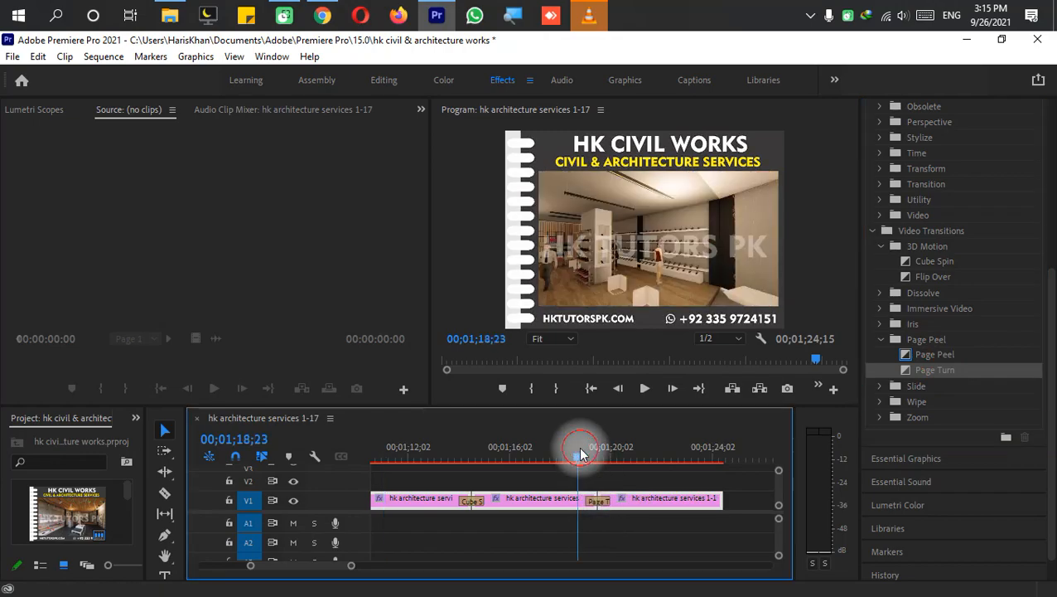
pyautogui.press('space')
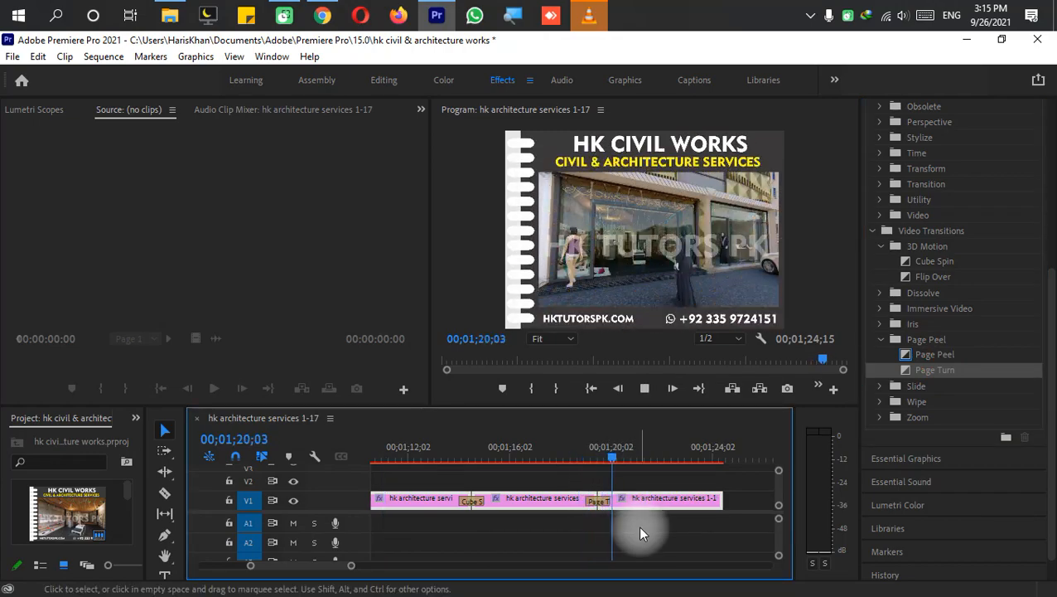
pyautogui.press('space')
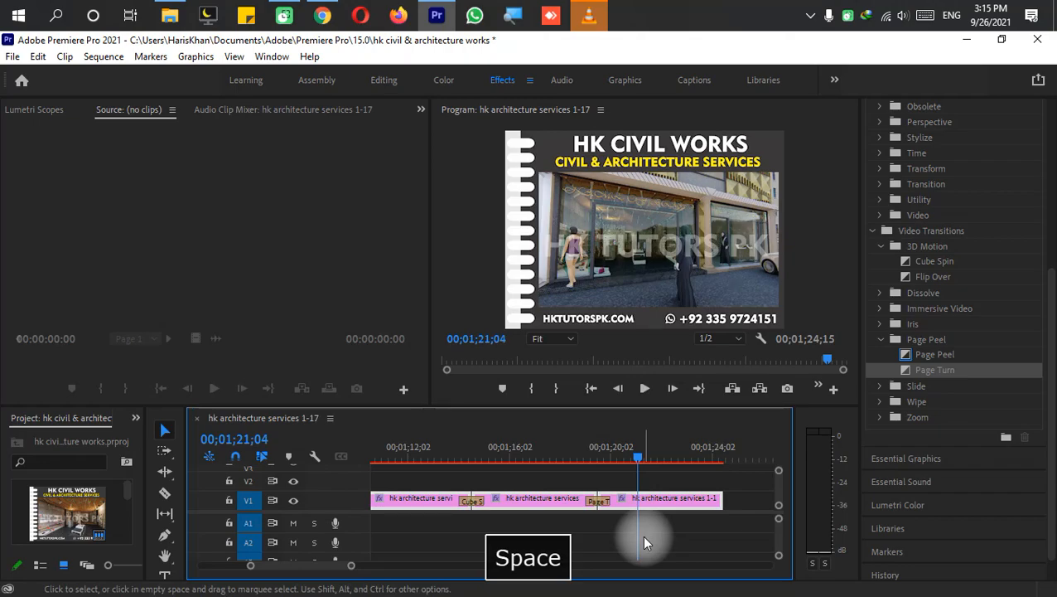
# - Return the playhead to the start of the sequence and start importing media into the project
pyautogui.scroll(-2, 644, 535)
pyautogui.scroll(-3, 646, 537)
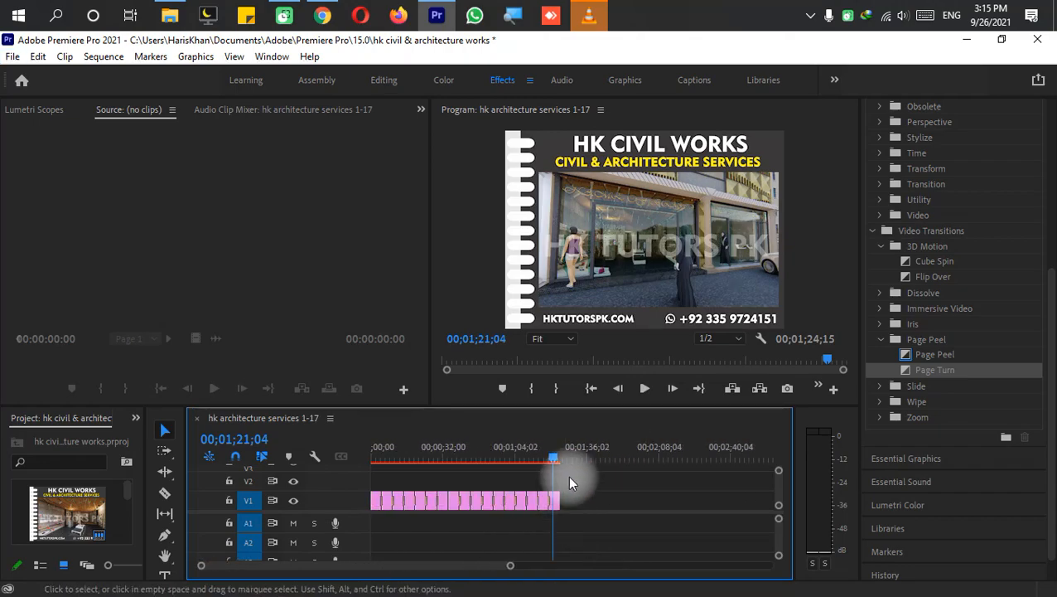
pyautogui.moveTo(557, 460); pyautogui.dragTo(297, 495)
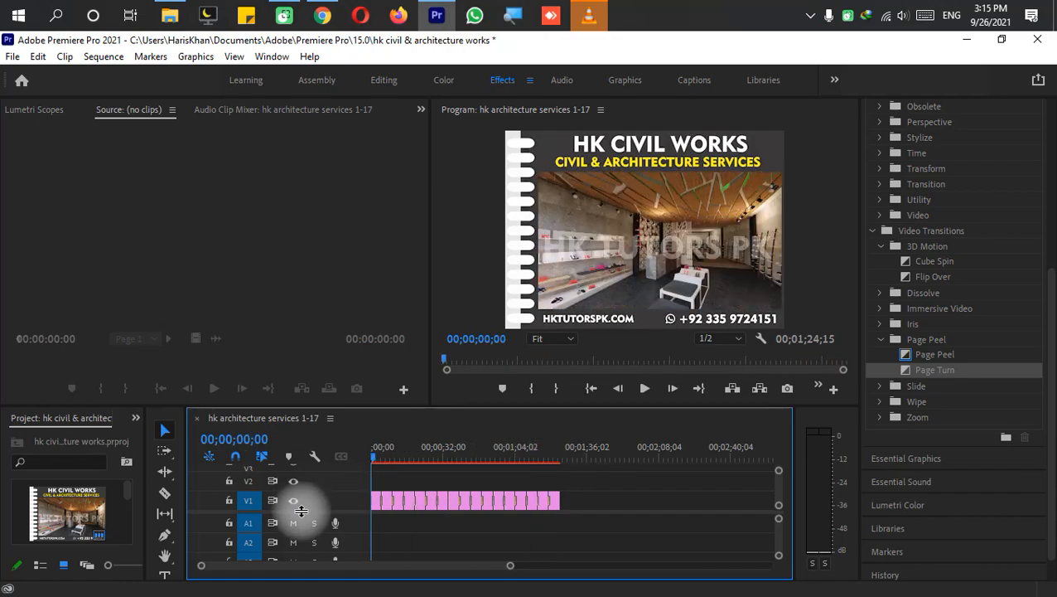
pyautogui.hotkey('ctrl', 'i')
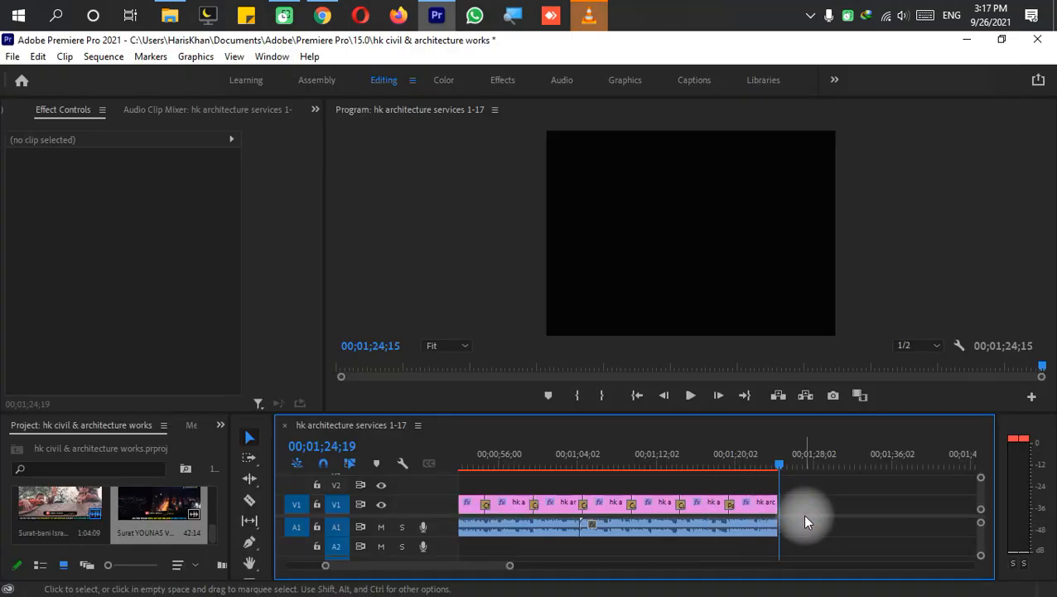
# - Set up the sequence's export with the output name "hk architecture services past work" on the Desktop and the High Quality 1080p HD preset
pyautogui.hotkey('ctrl', 'm')
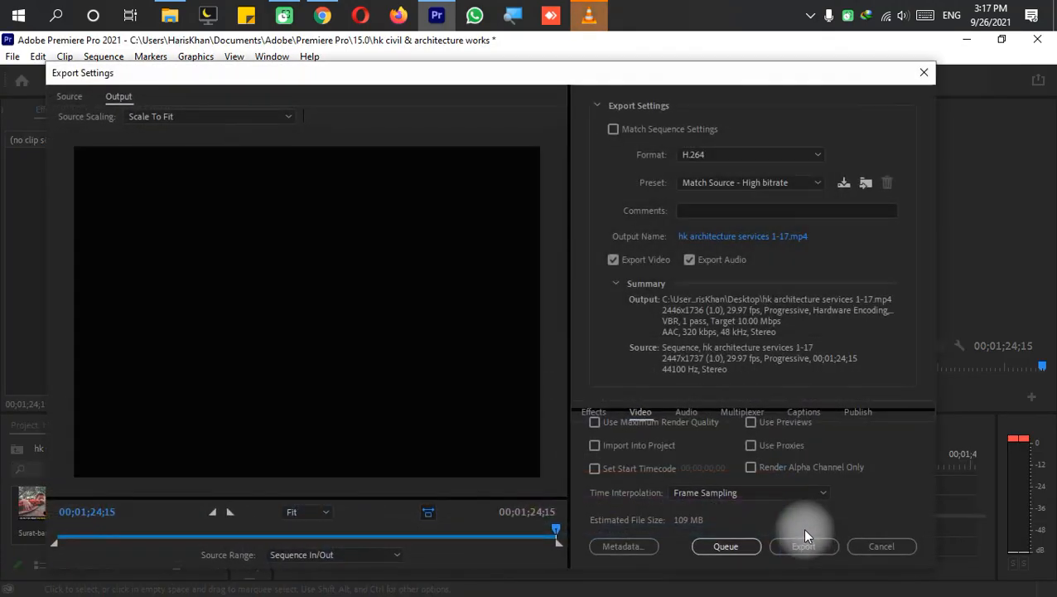
pyautogui.click(768, 239)
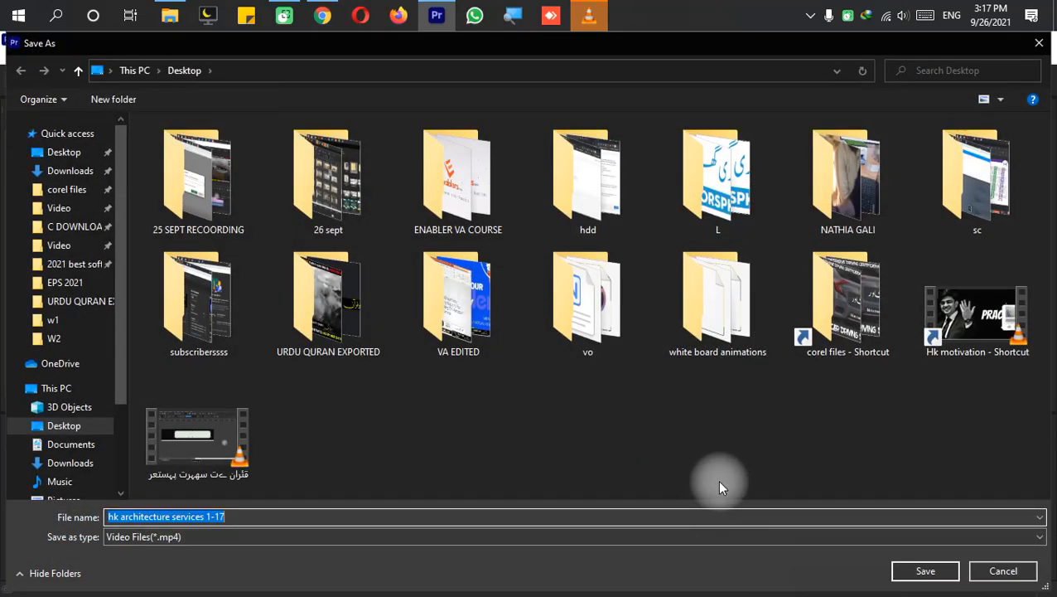
pyautogui.press('Right')
pyautogui.press('BackSpace')
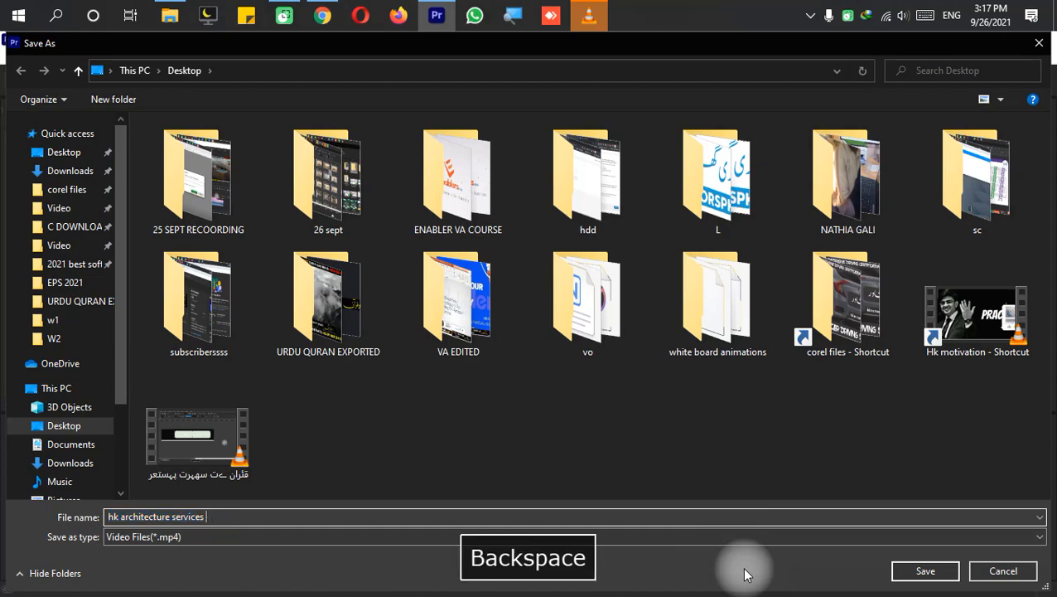
pyautogui.write('pastr')
pyautogui.press('BackSpace')
pyautogui.write('work')
pyautogui.press('Return')
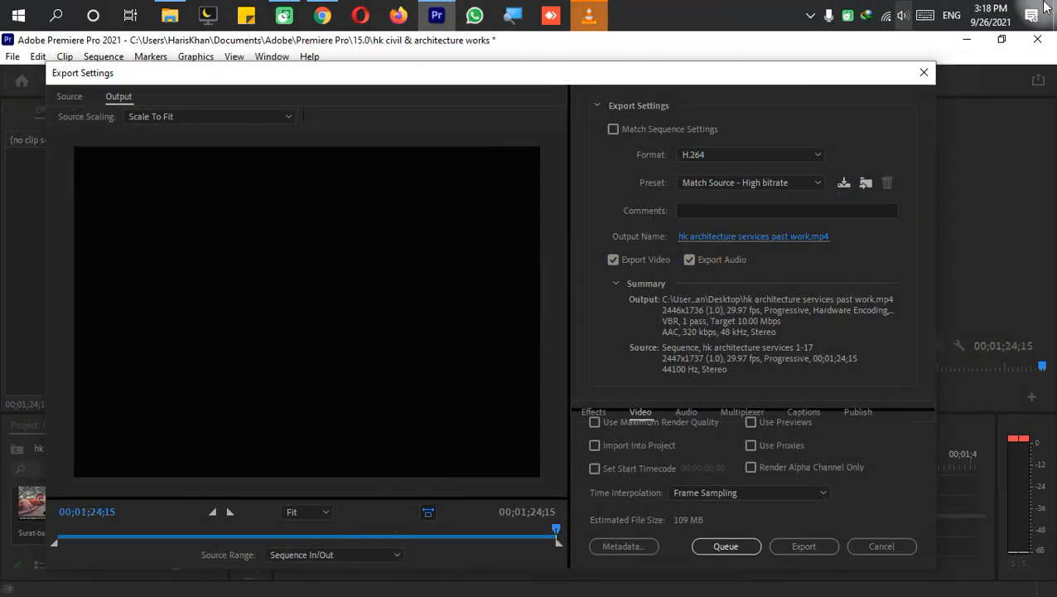
pyautogui.click(745, 191)
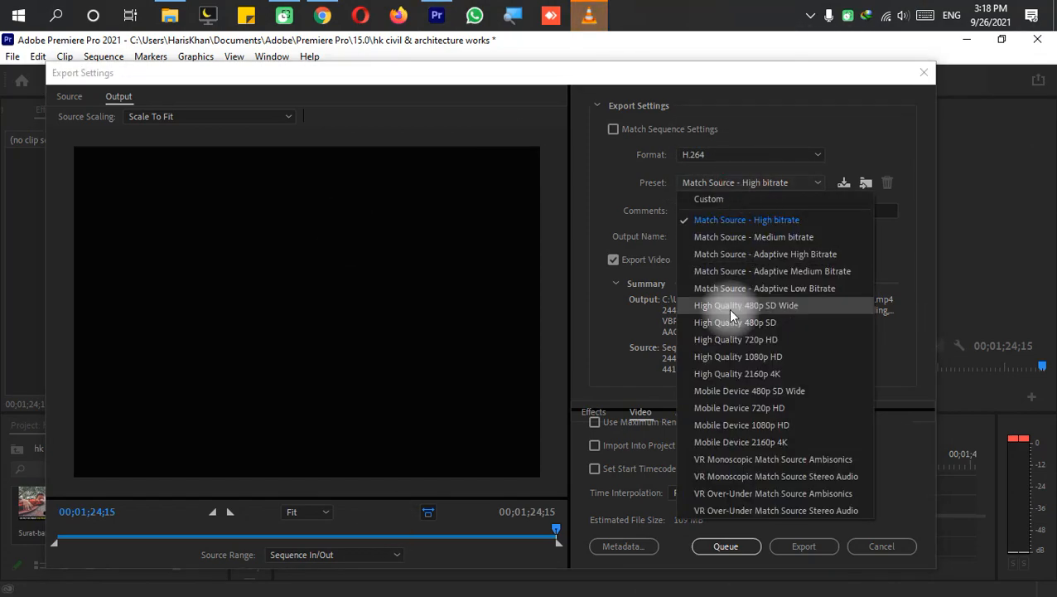
pyautogui.click(806, 356)
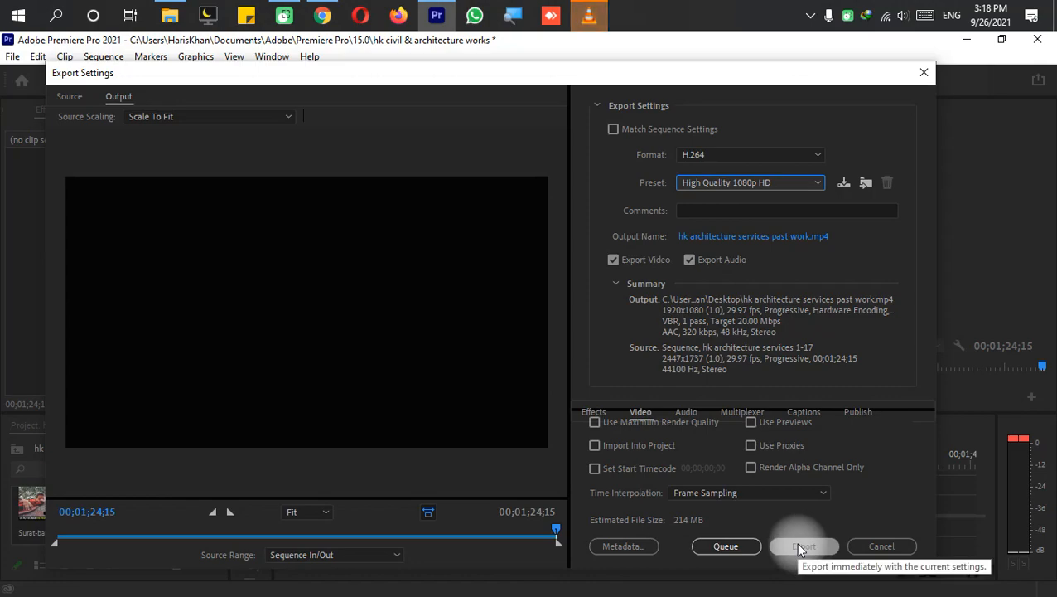